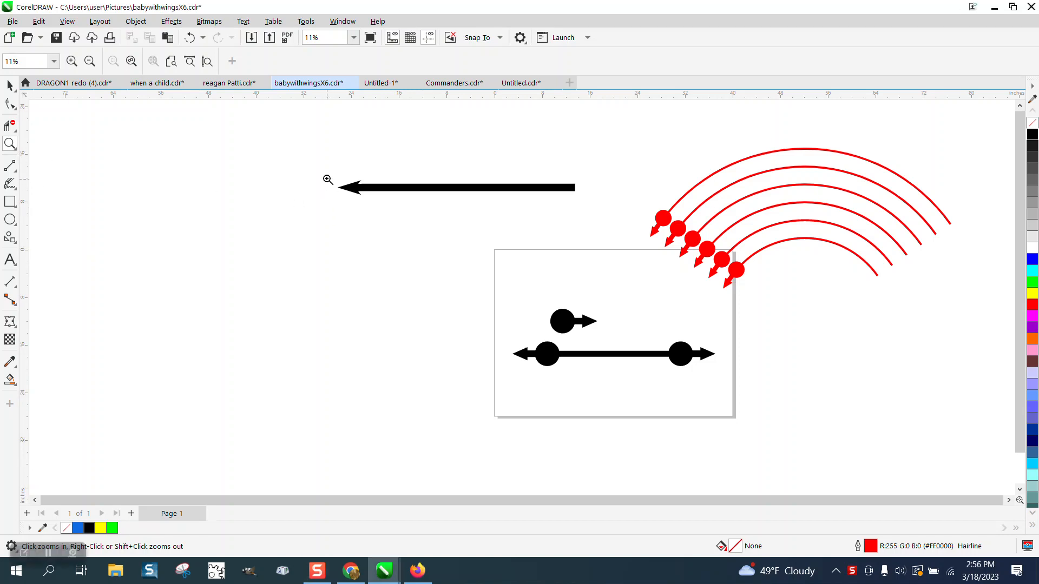
Step: Zoom on the black arrowhead and browse the preset common shapes gallery without choosing one
left_click_drag(328, 179, 386, 207)
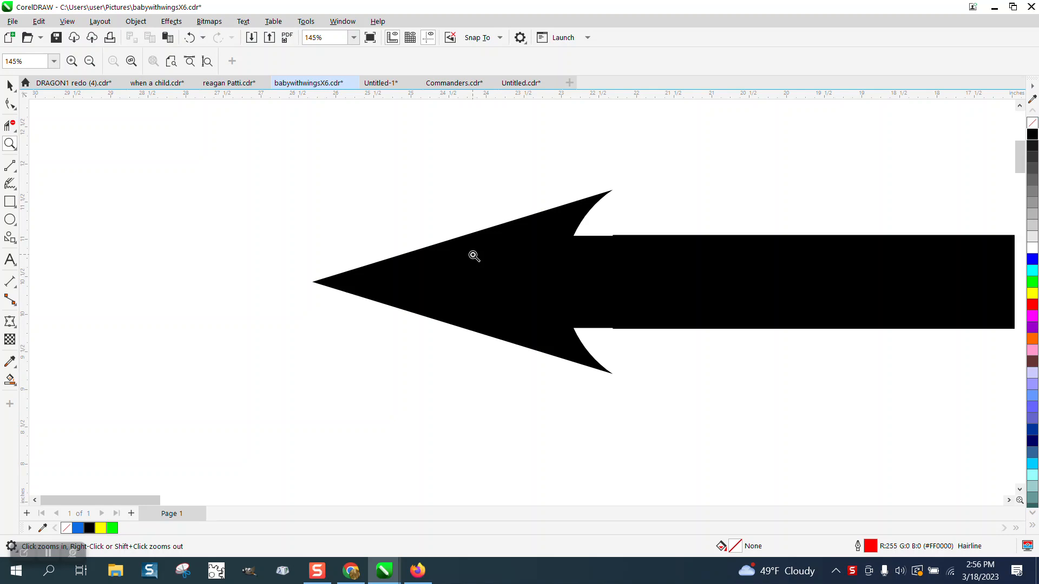
scroll(473, 255, "down", 2)
scroll(463, 252, "down", 1)
scroll(462, 250, "down", 1)
scroll(460, 250, "down", 1)
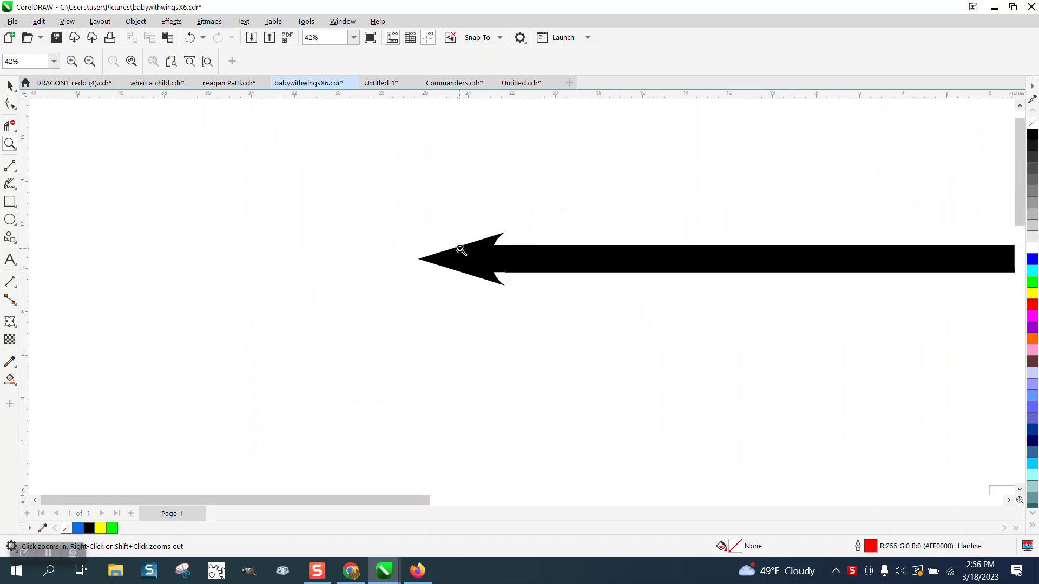
scroll(460, 249, "down", 2)
scroll(458, 190, "down", 1)
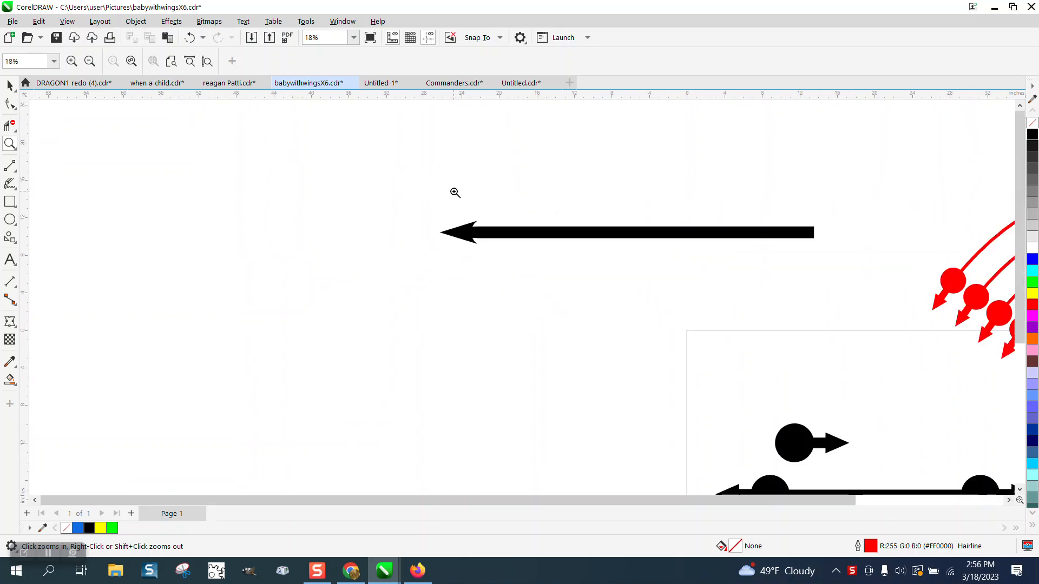
scroll(455, 192, "down", 1)
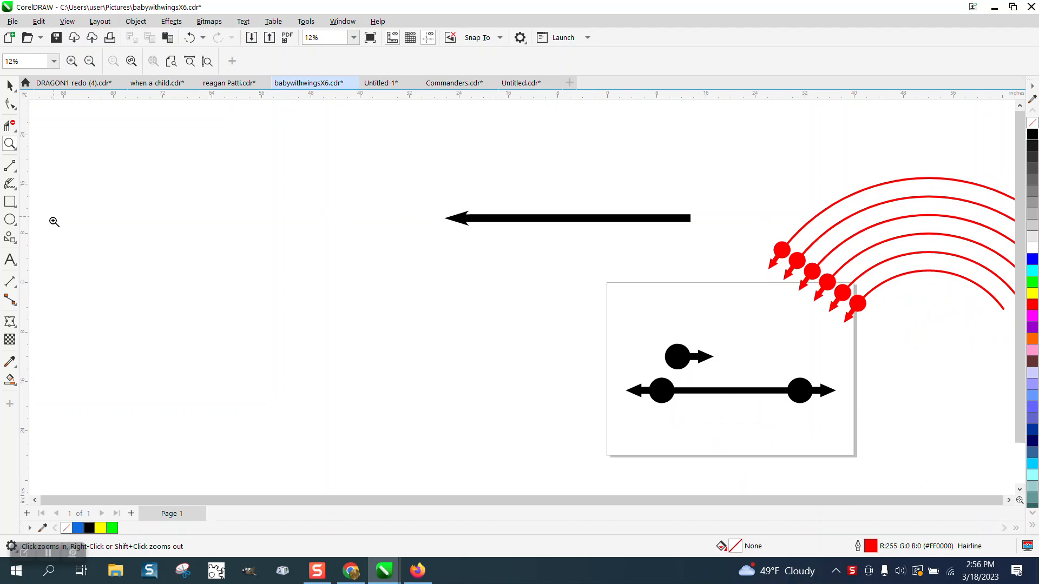
left_click(10, 239)
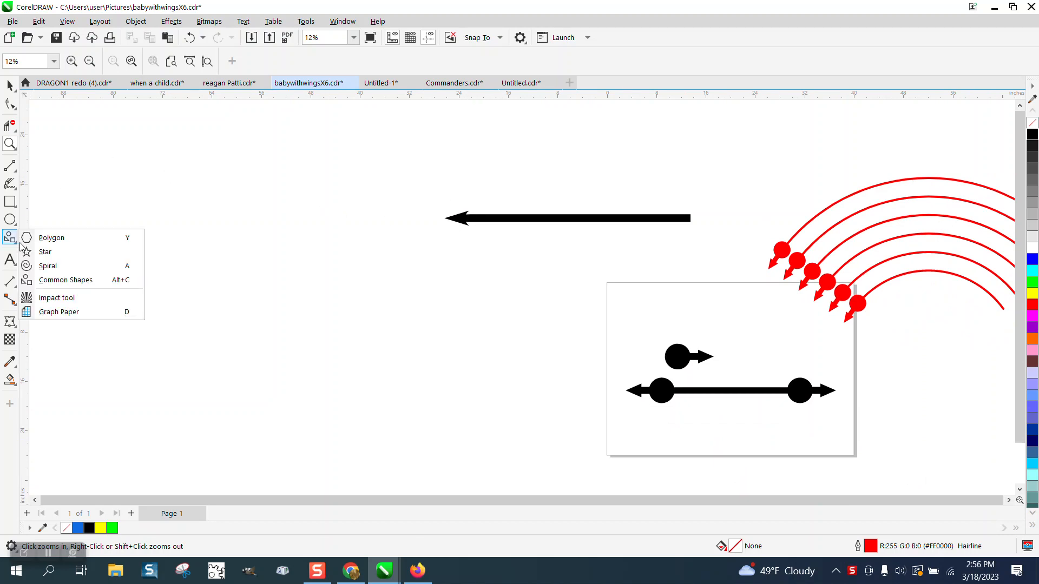
left_click(65, 280)
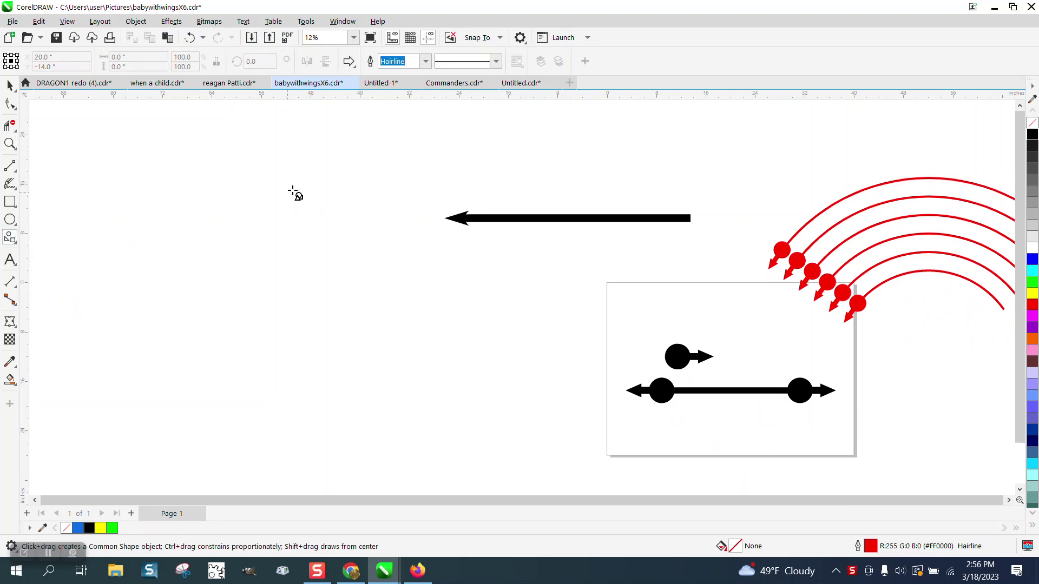
left_click(350, 61)
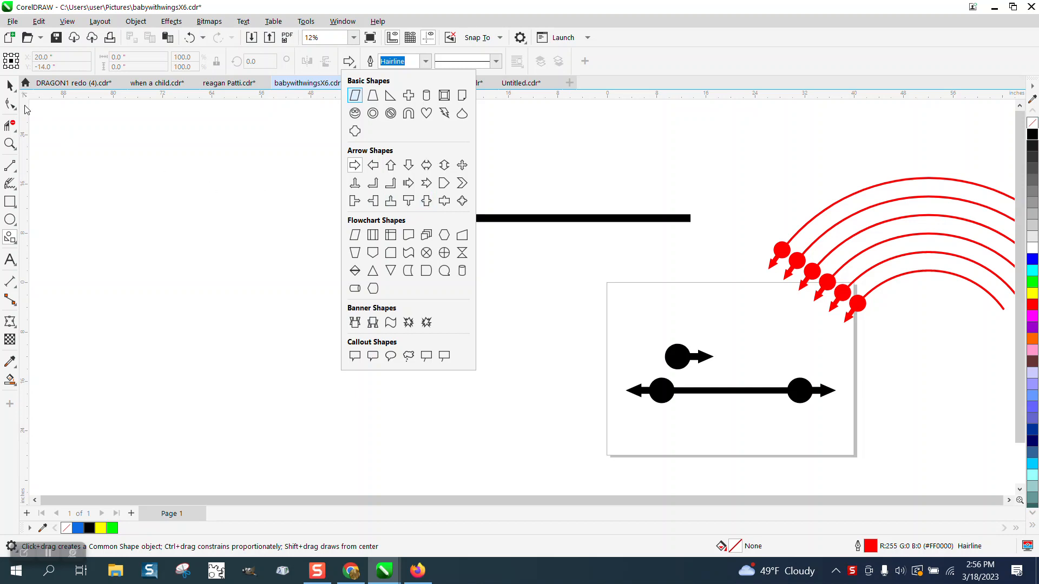
left_click(11, 128)
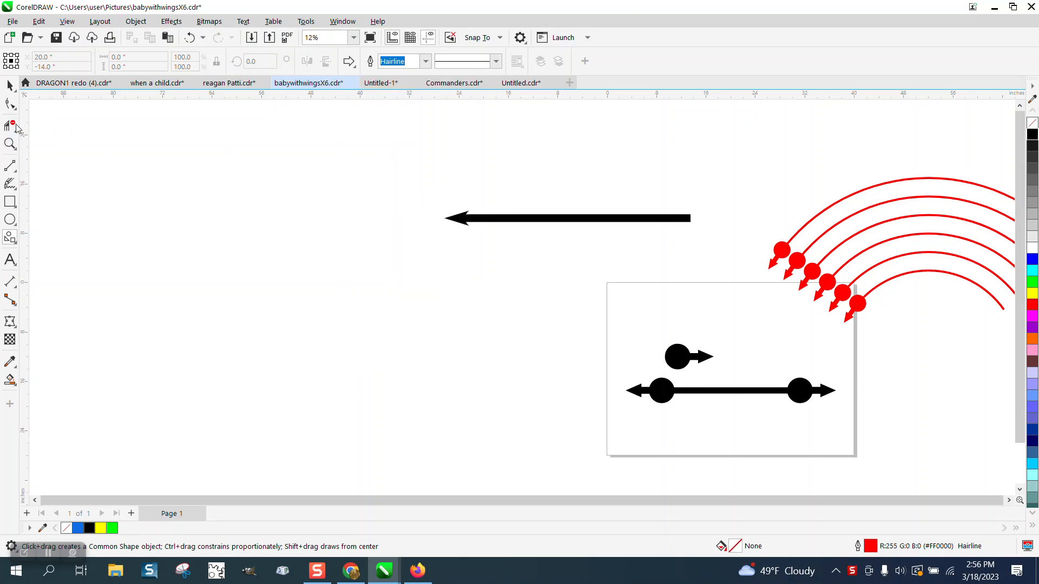
Step: Drag the black arrow slightly down and right, then zoom in close on its head
left_click(11, 146)
left_click_drag(504, 248, 504, 248)
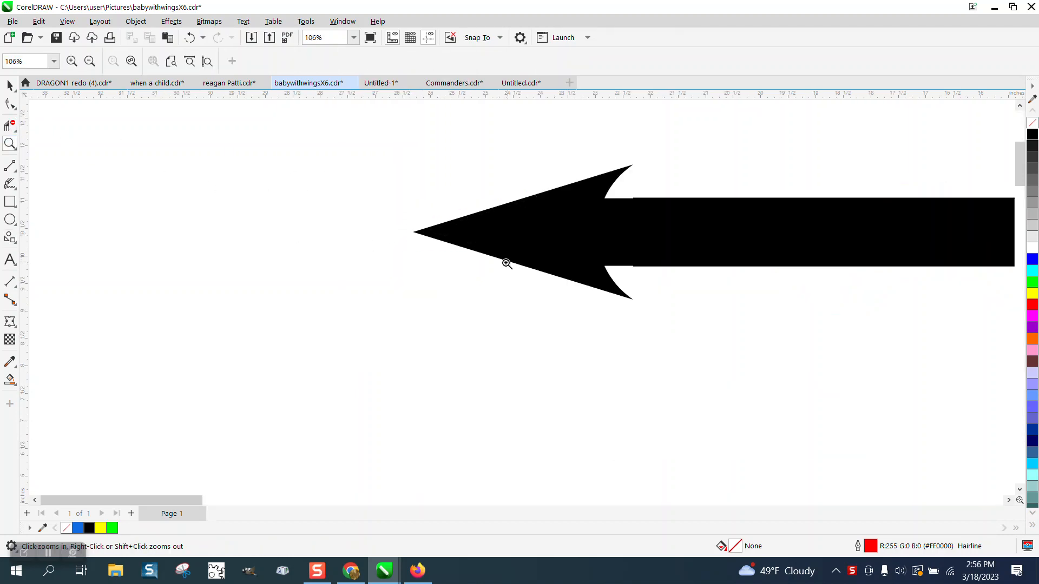
left_click(10, 85)
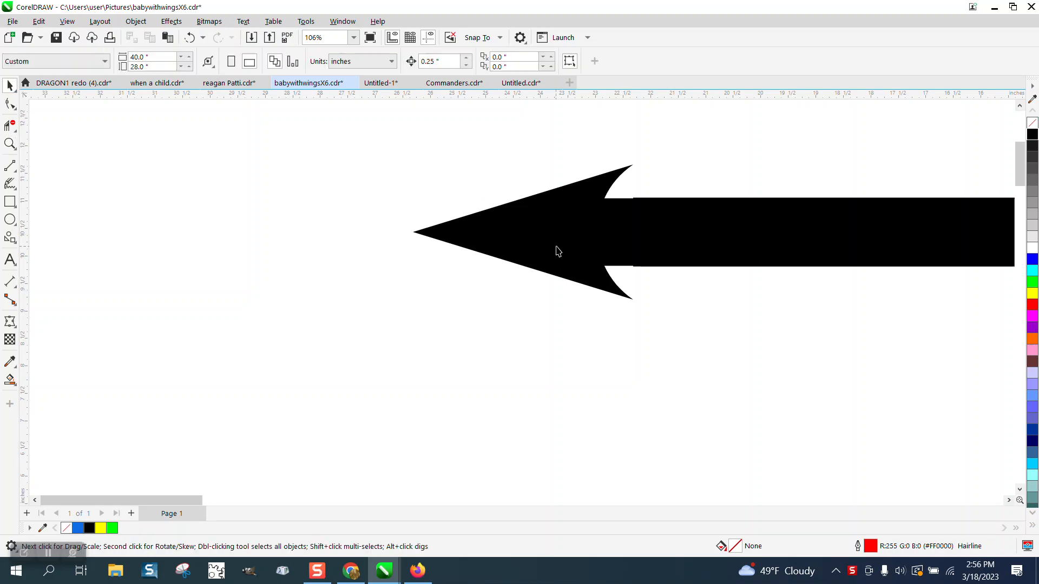
left_click_drag(687, 258, 708, 285)
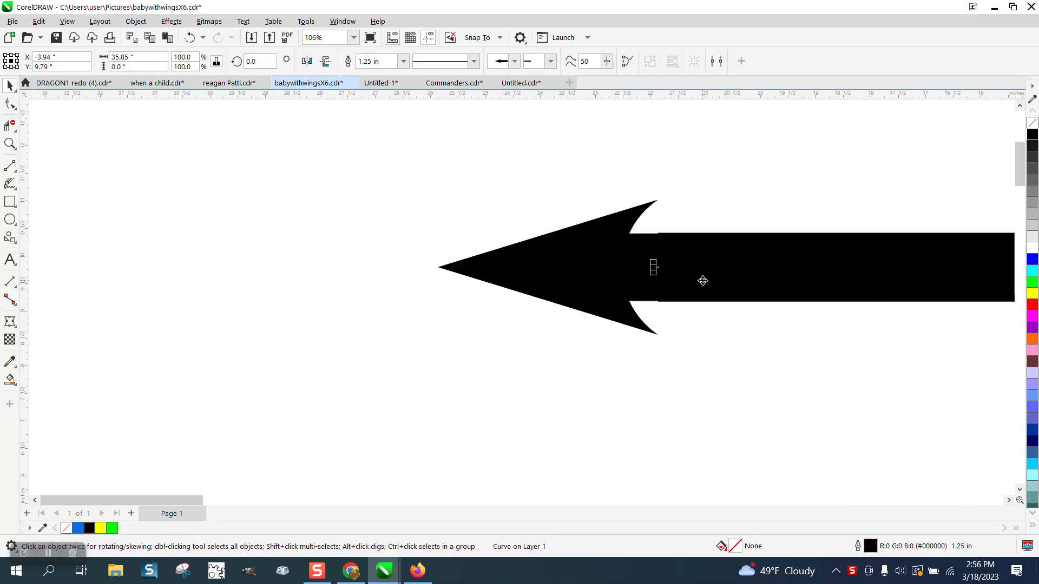
scroll(645, 268, "down", 1)
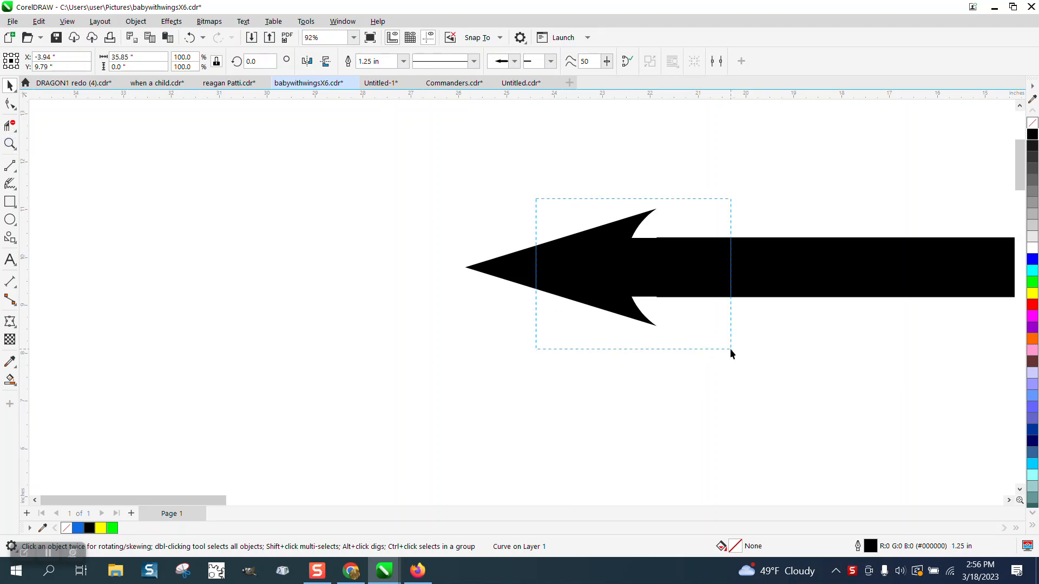
left_click(37, 197)
left_click(11, 145)
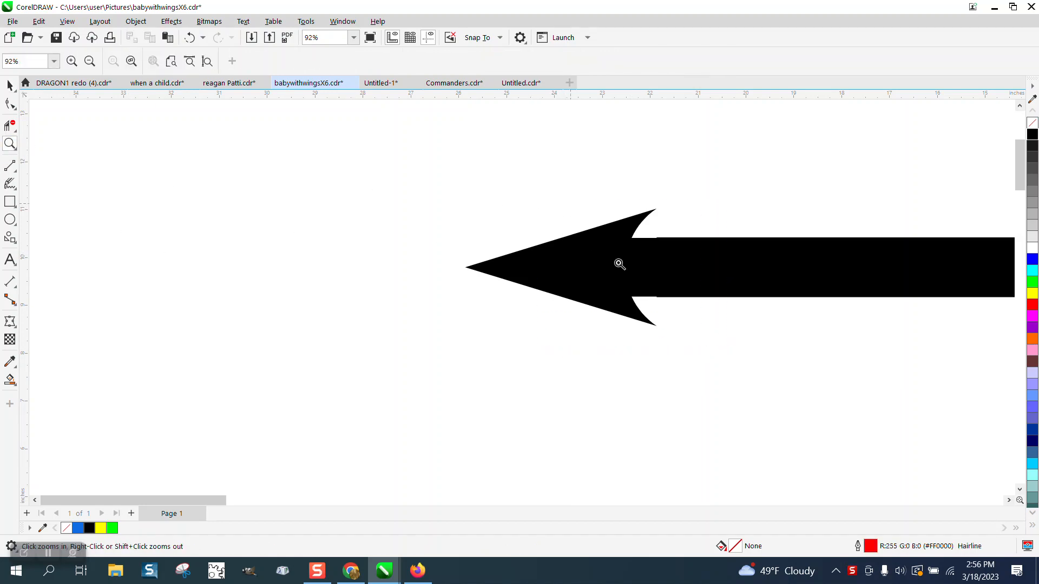
left_click(642, 299)
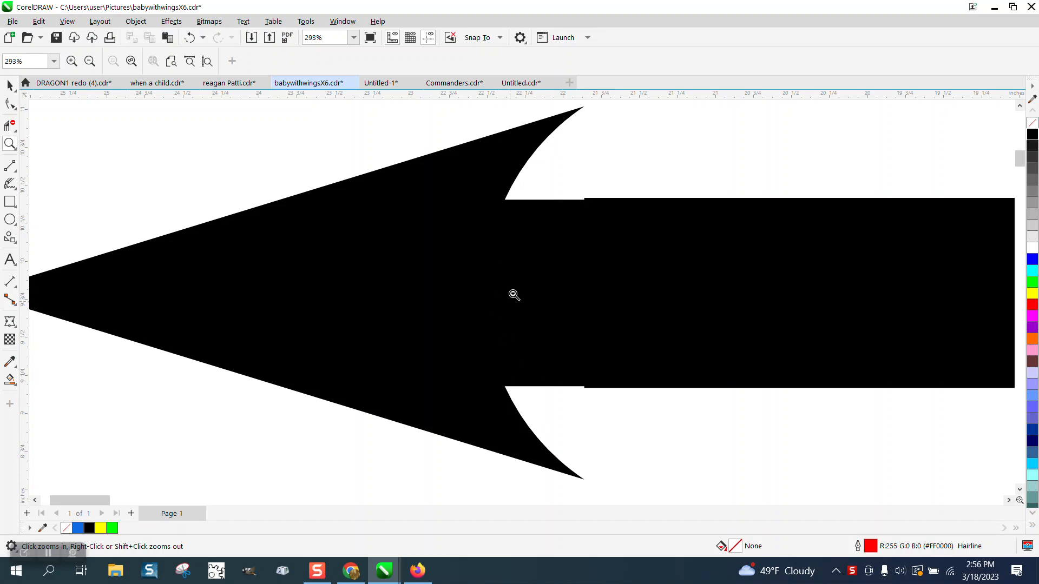
scroll(474, 203, "down", 1)
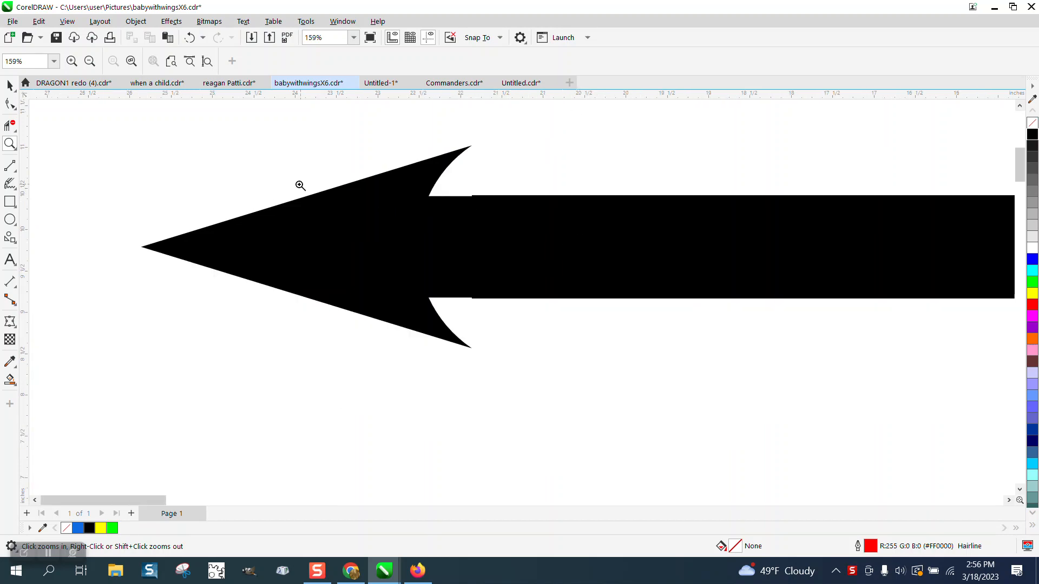
scroll(301, 186, "down", 1)
scroll(293, 179, "down", 2)
scroll(232, 174, "down", 2)
scroll(227, 172, "down", 1)
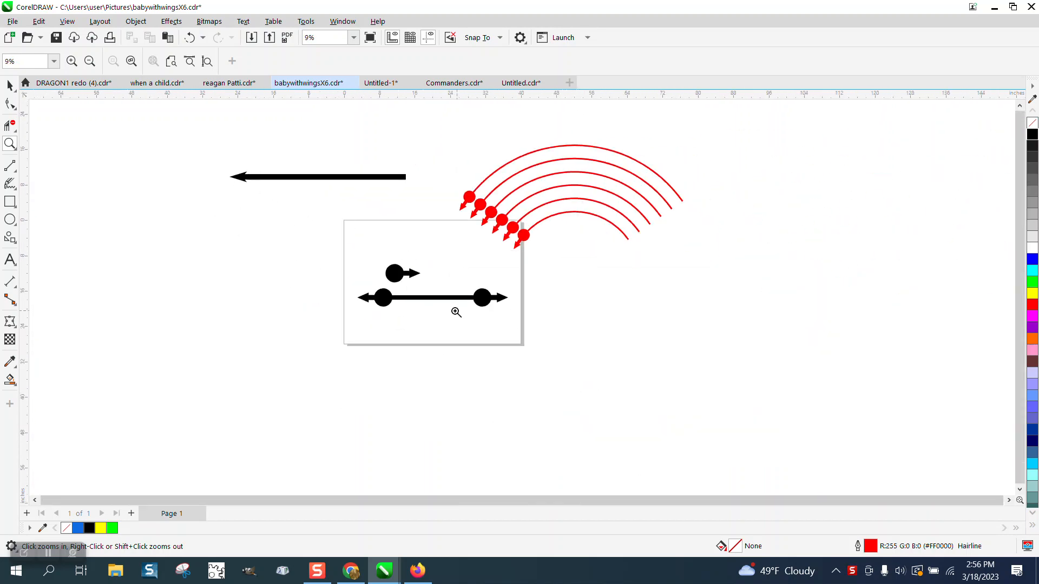
scroll(390, 306, "up", 3)
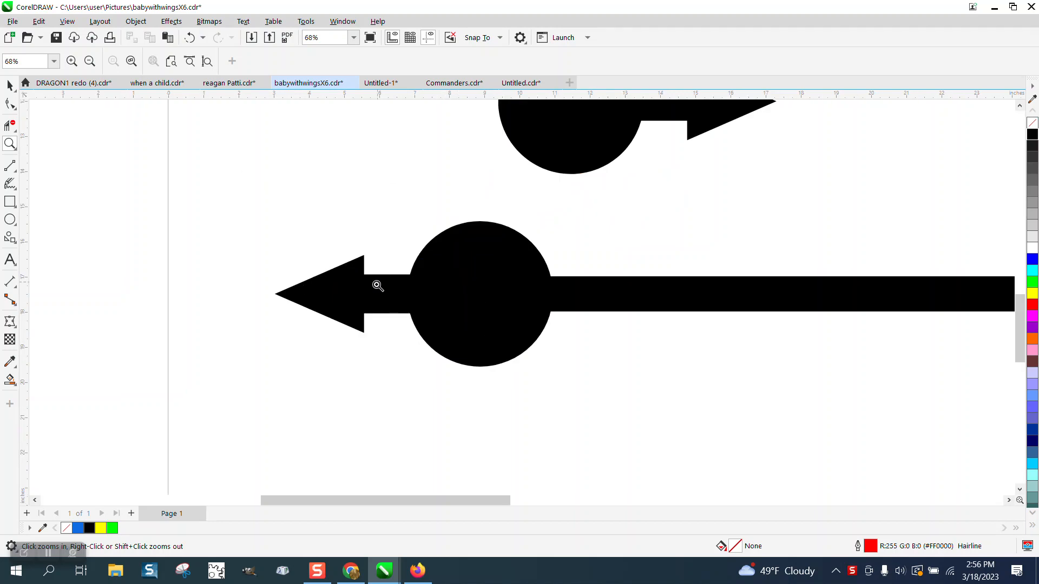
scroll(301, 286, "down", 2)
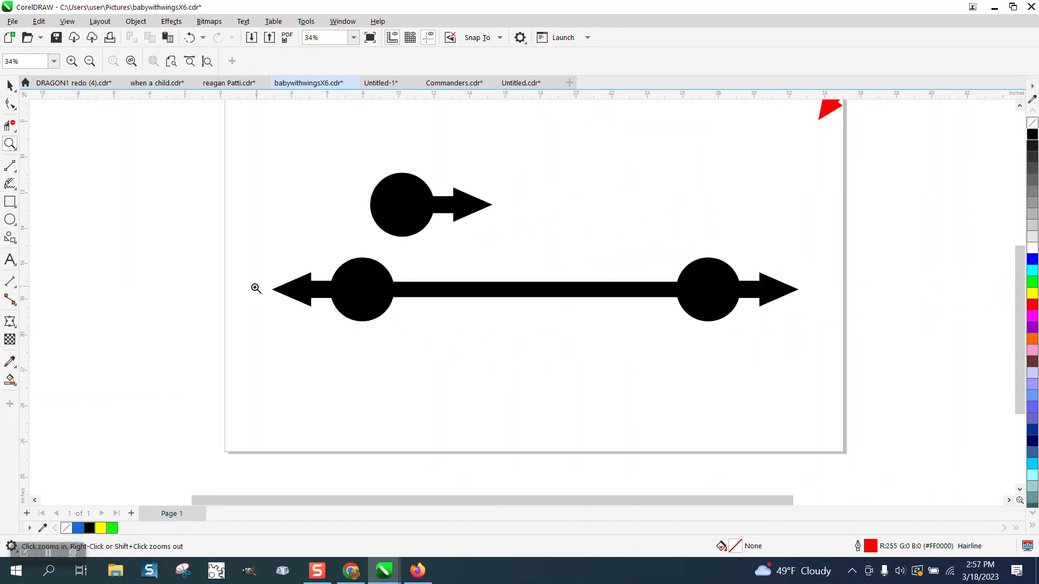
scroll(256, 289, "down", 2)
scroll(235, 280, "down", 1)
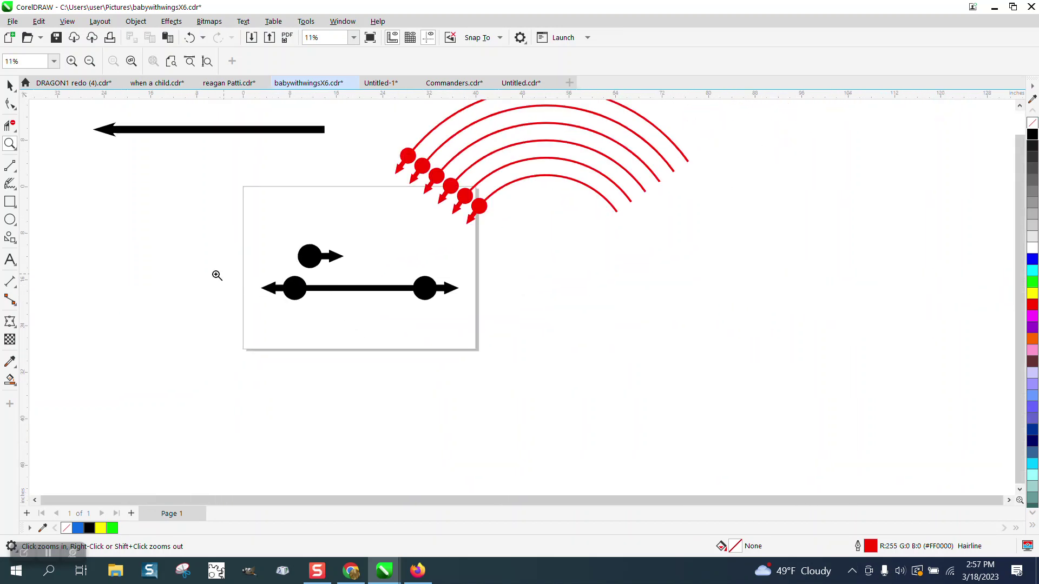
Step: Draw a thin red 3-point arc below and right of the page
left_click(16, 244)
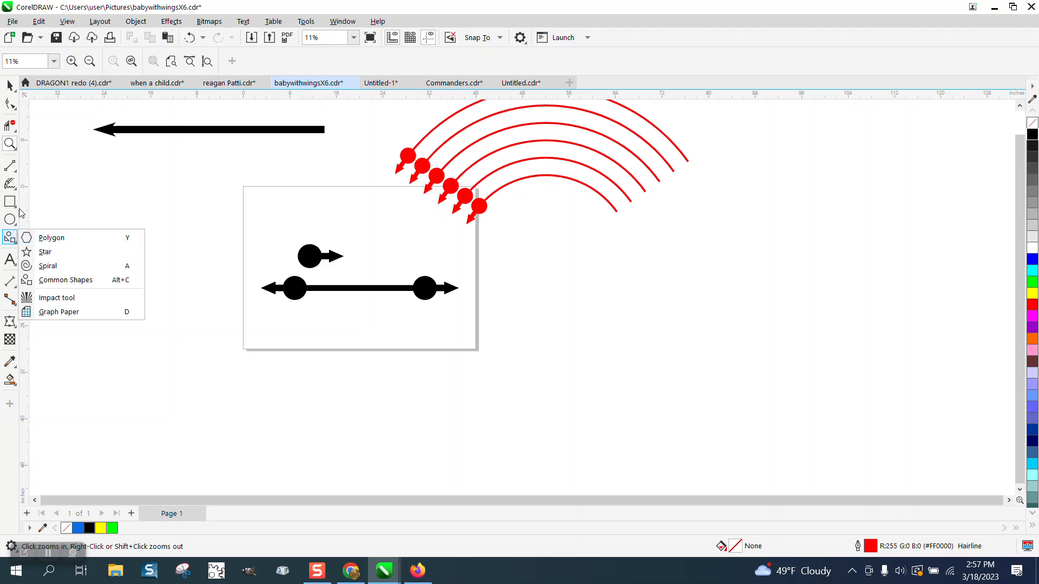
left_click(15, 169)
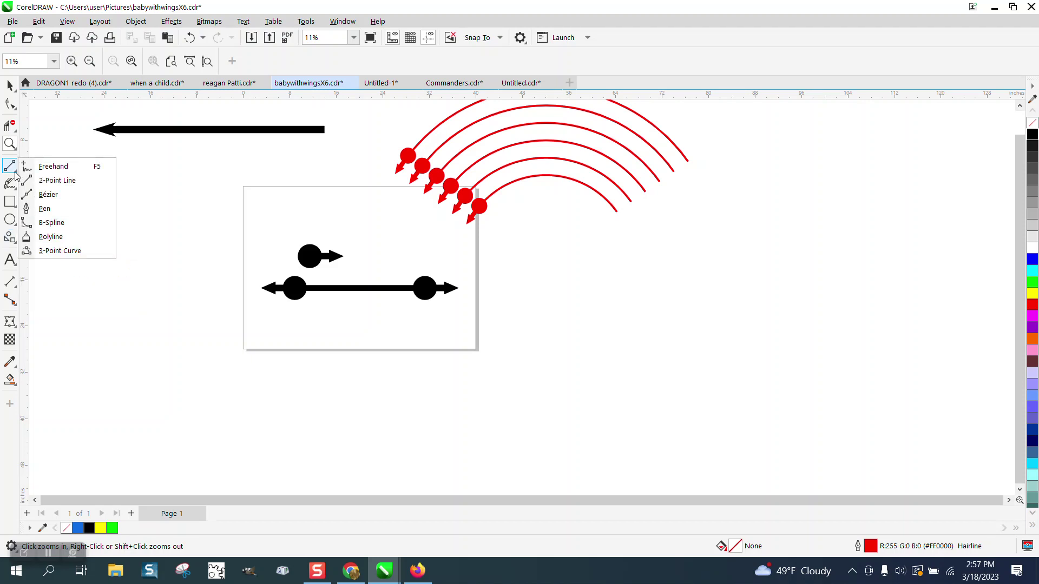
left_click(59, 252)
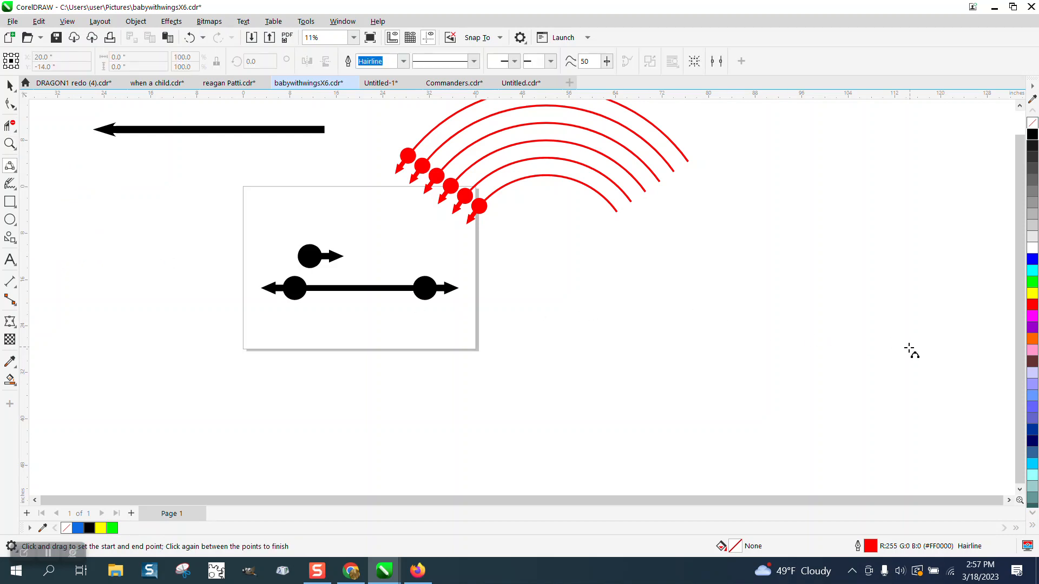
mouse_move(890, 409)
left_mouse_down()
mouse_move(732, 372)
mouse_move(594, 409)
left_mouse_up()
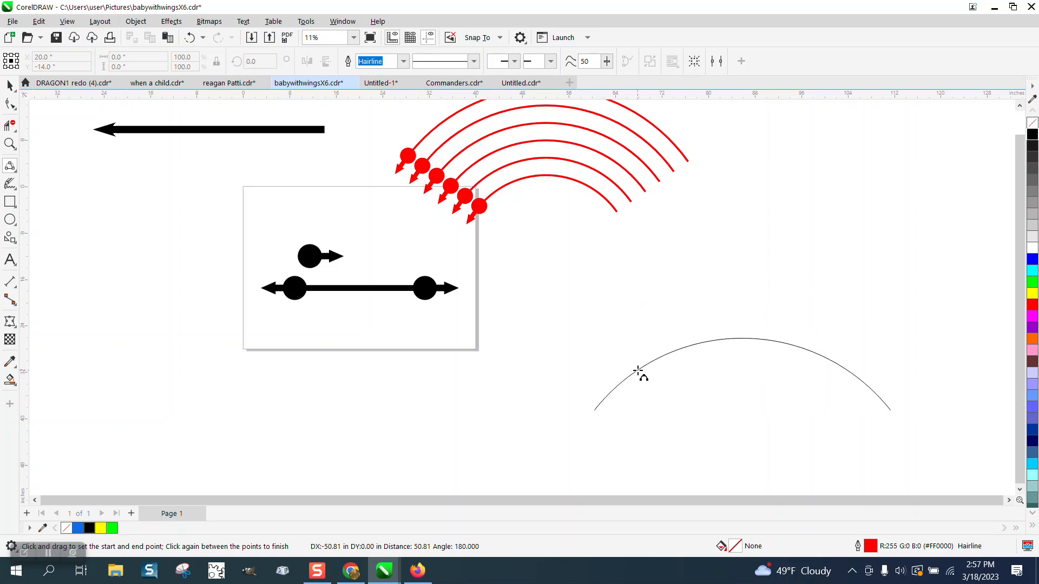
left_click(642, 369)
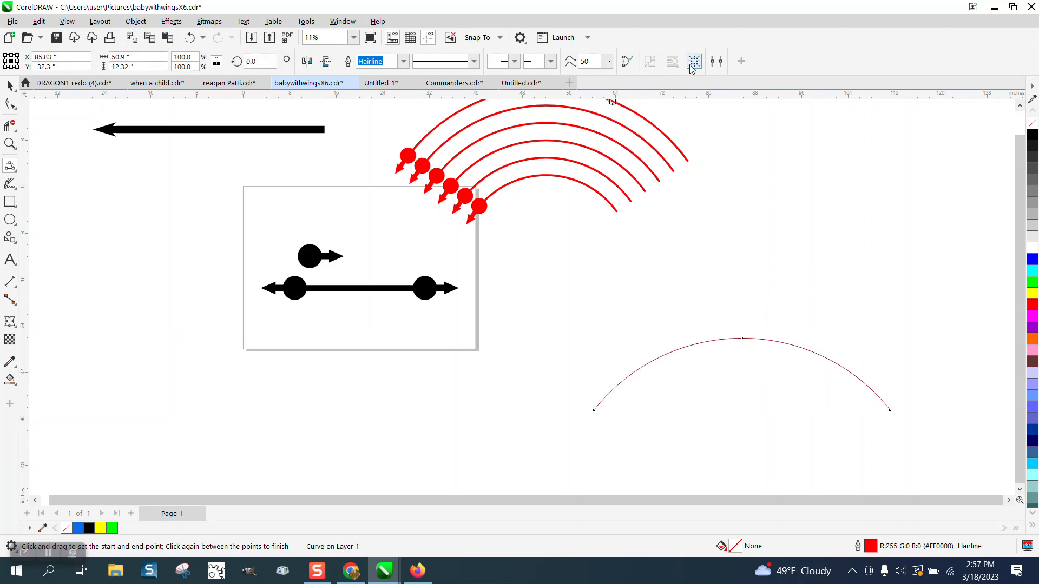
Step: Add five parallel arcs inside the first and thicken all six to a 0.33 in outline
left_click(716, 64)
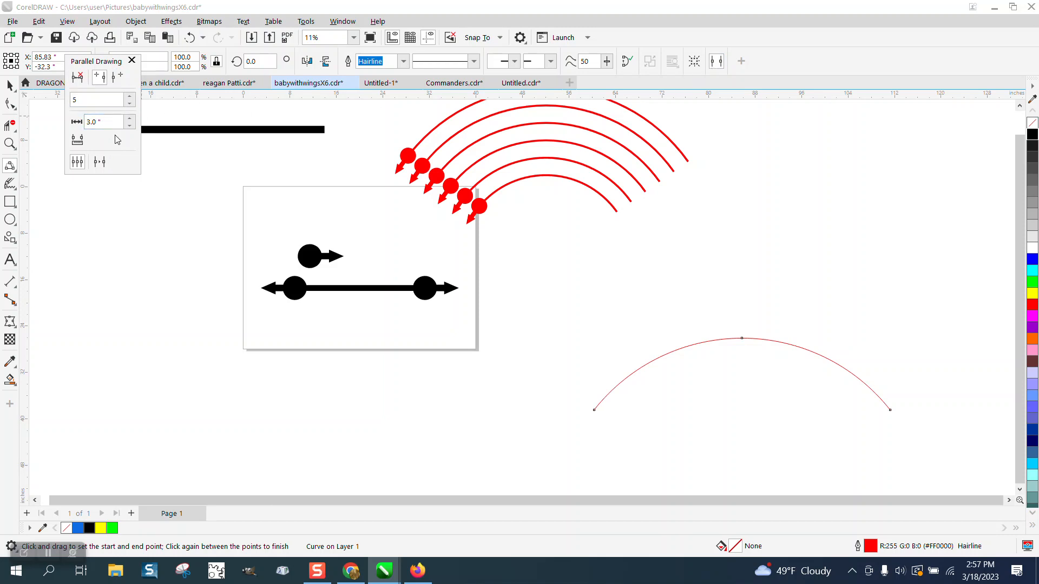
left_click(99, 163)
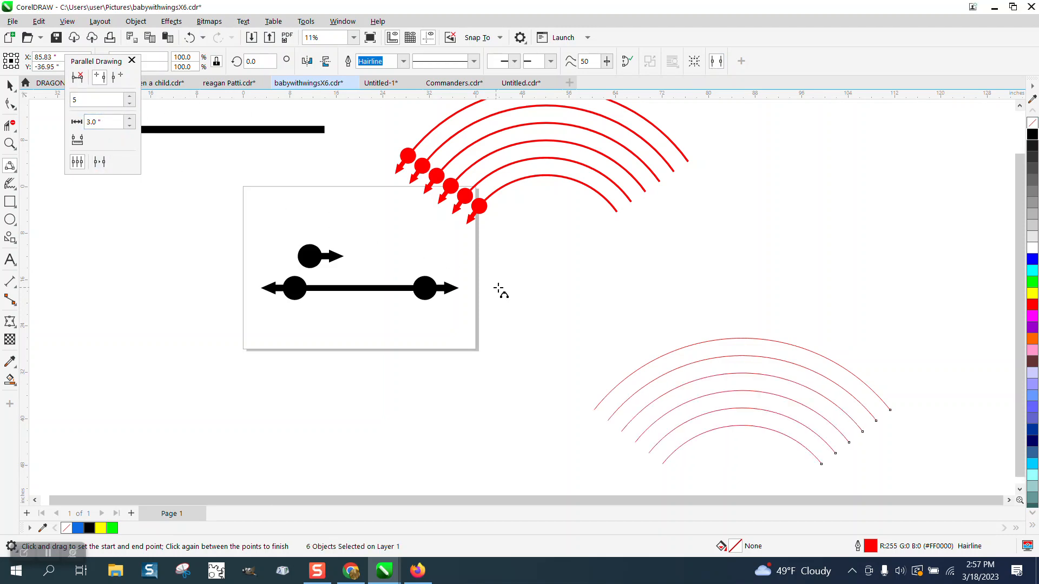
key("space")
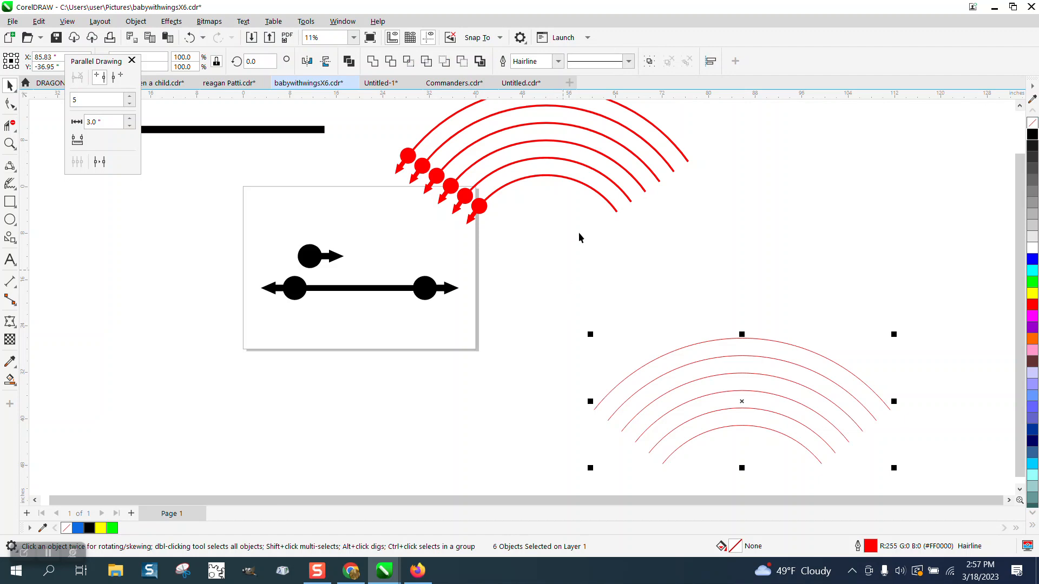
left_click(557, 61)
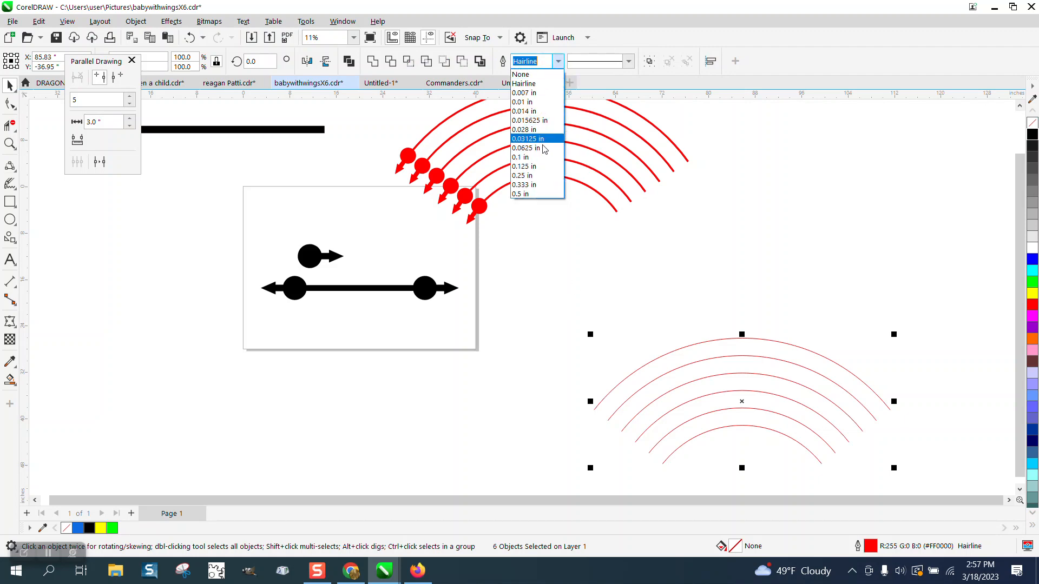
left_click(537, 186)
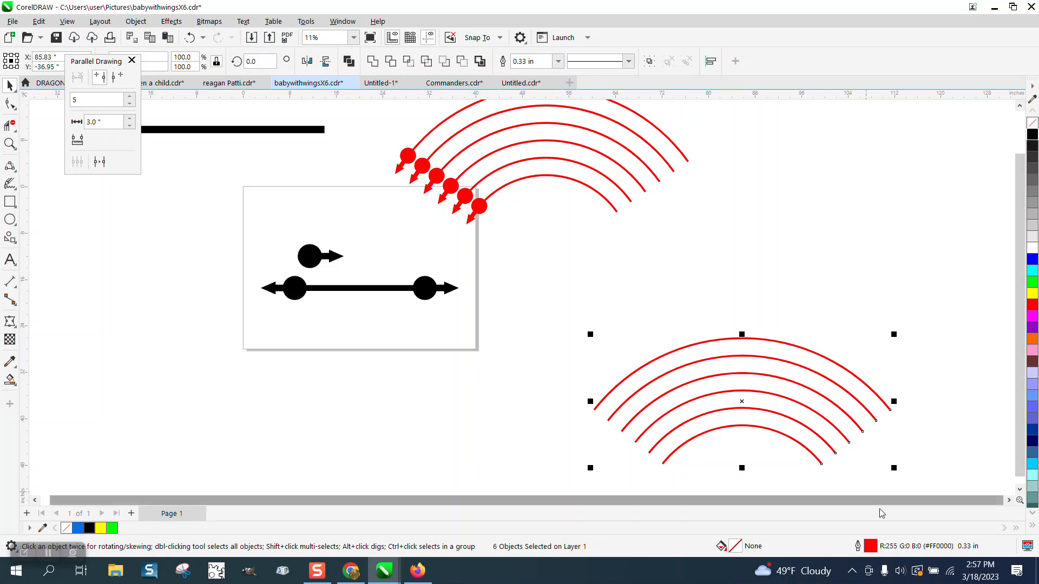
Step: Give the six arcs a ball-and-arrow start head in the Outline Pen dialog
double_click(870, 546)
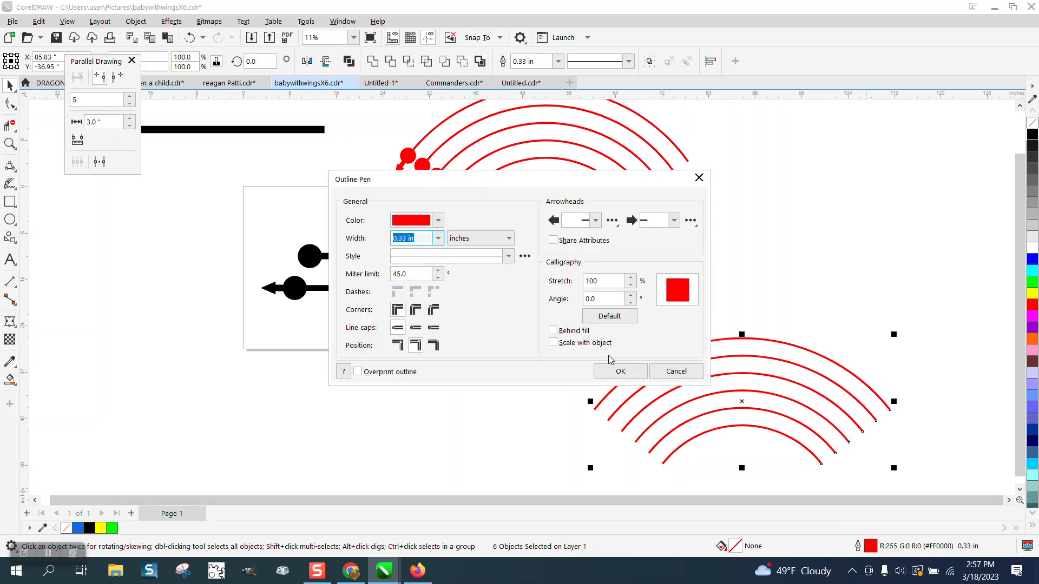
left_click(580, 220)
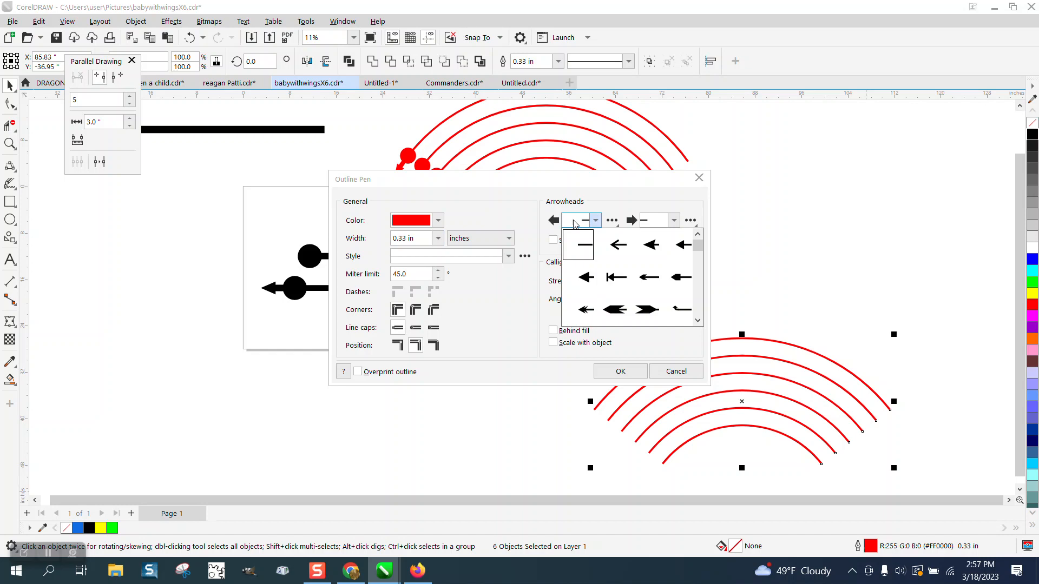
left_click_drag(697, 245, 699, 315)
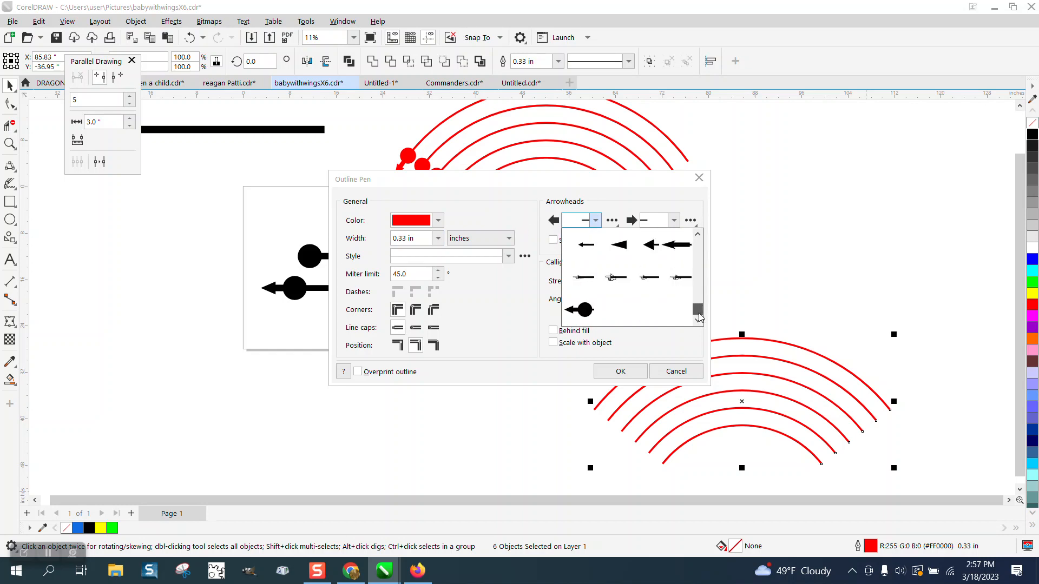
left_click(585, 309)
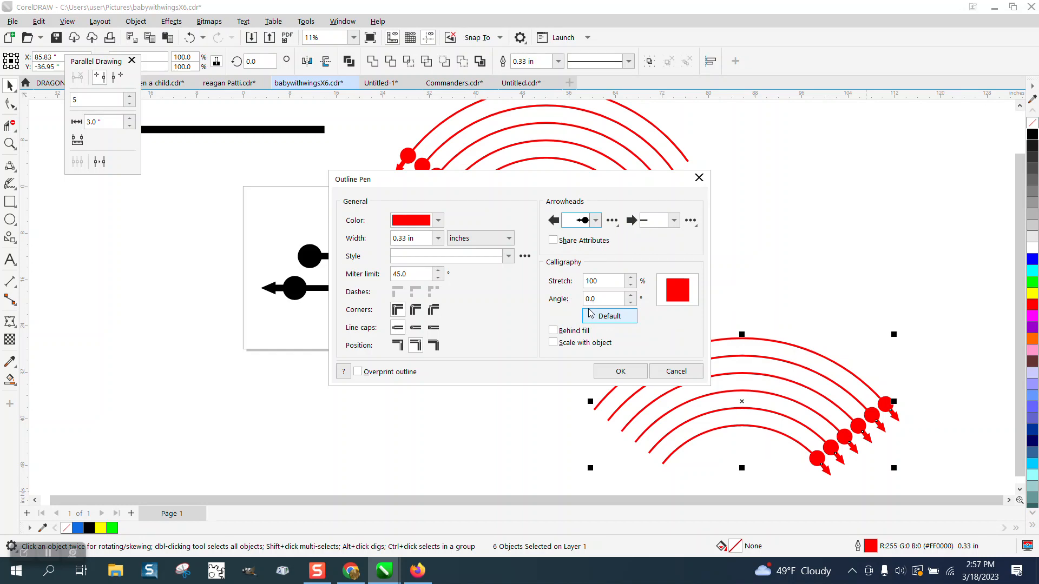
left_click(621, 371)
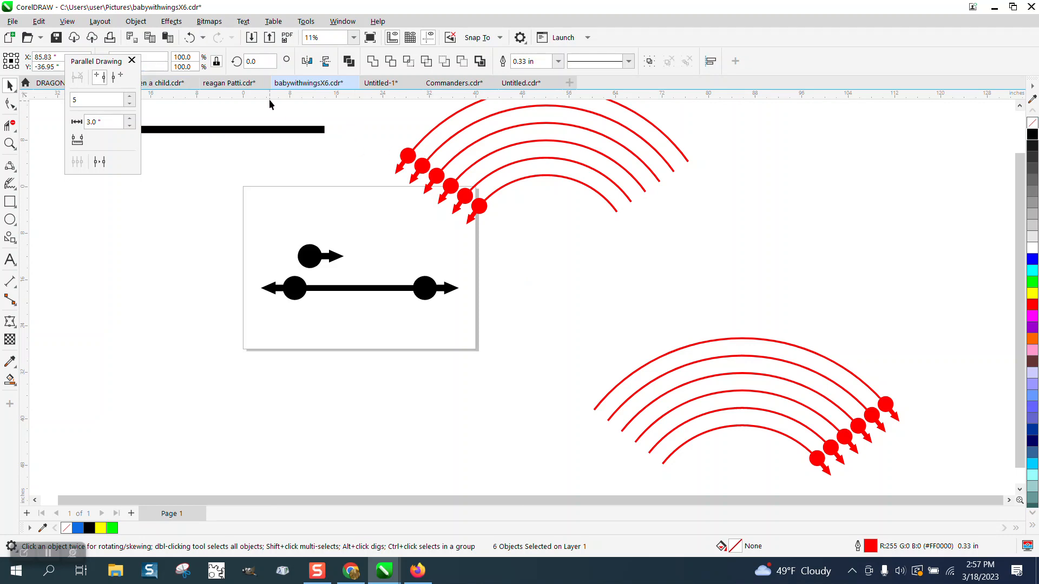
Step: Undo and redo the arrowheads, mirror the arcs horizontally, and close the parallel drawing options
left_click(190, 38)
scroll(506, 199, "down", 1)
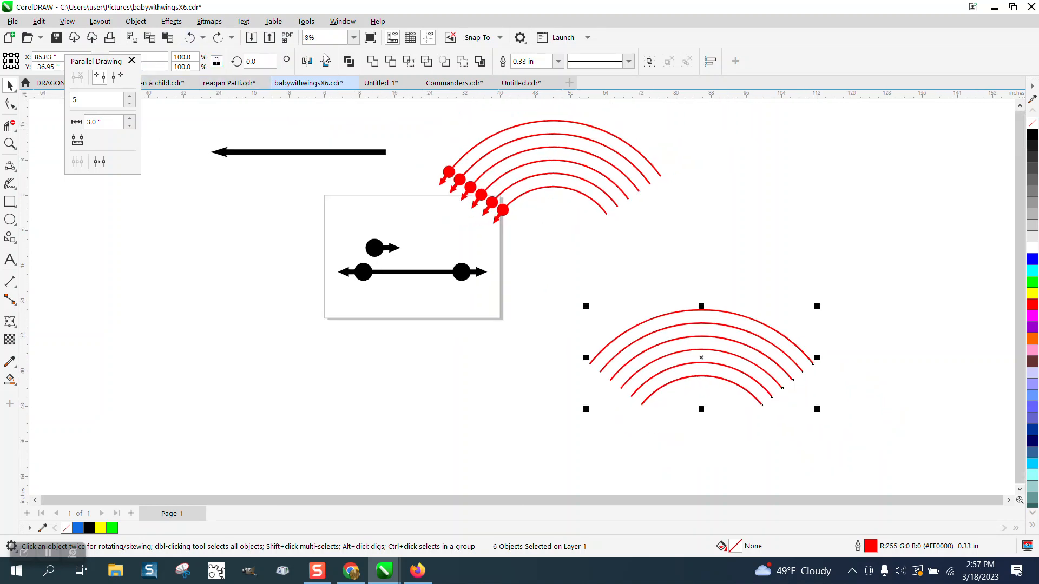
left_click(218, 38)
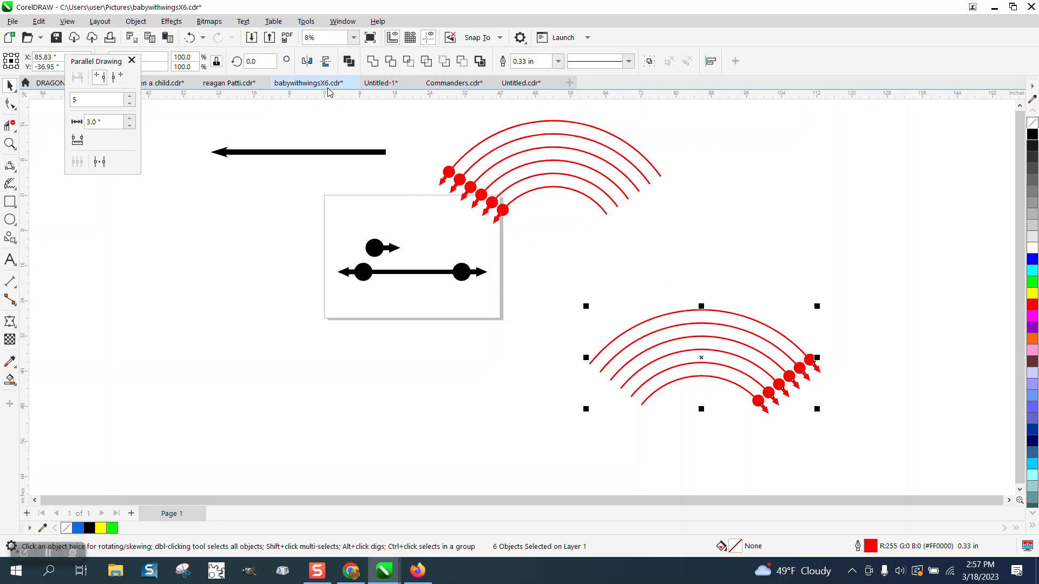
left_click(307, 61)
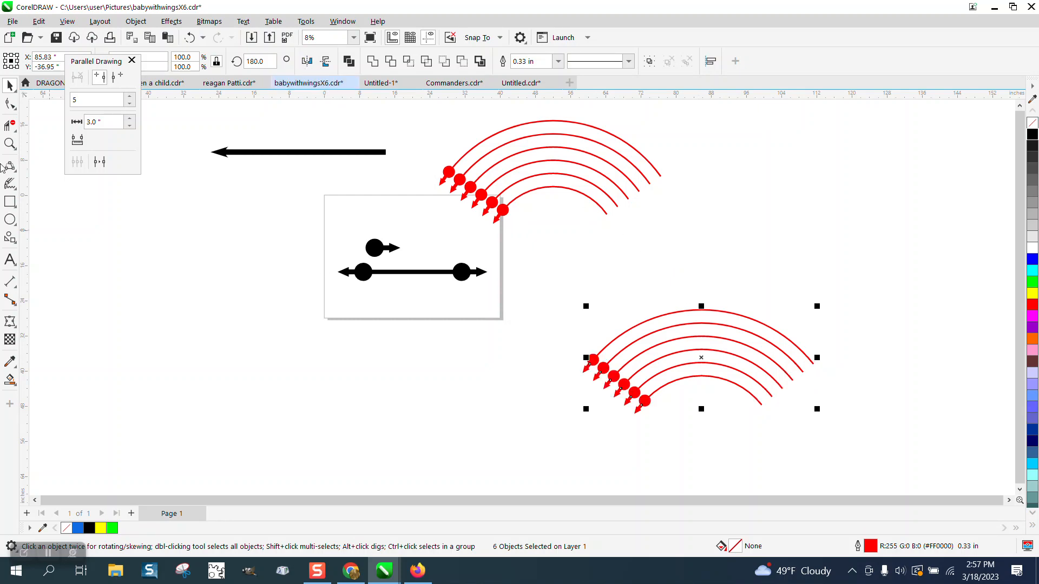
left_click(9, 144)
left_click_drag(572, 317, 852, 454)
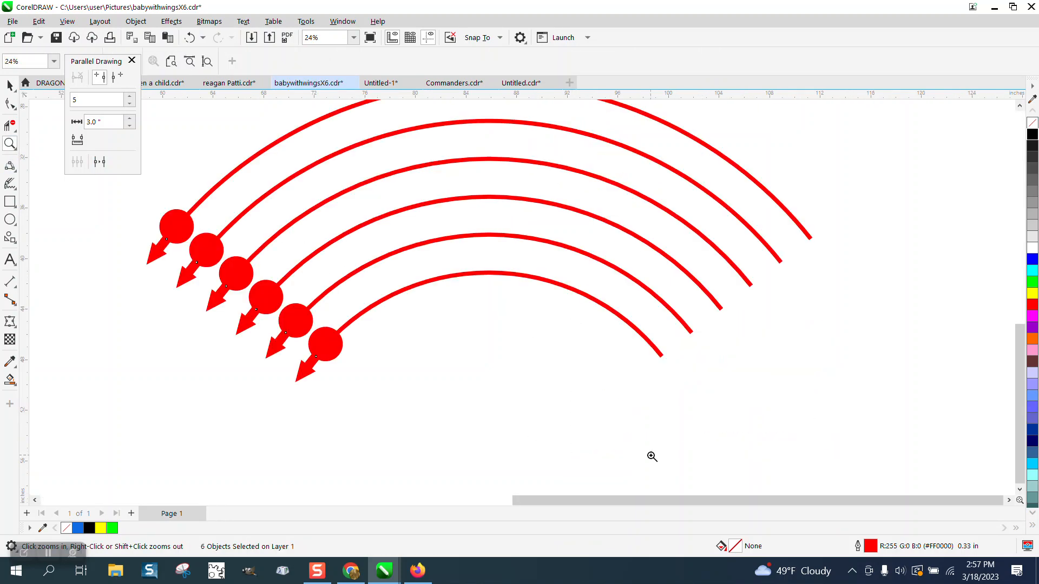
scroll(443, 327, "down", 1)
scroll(442, 327, "down", 1)
scroll(476, 327, "down", 1)
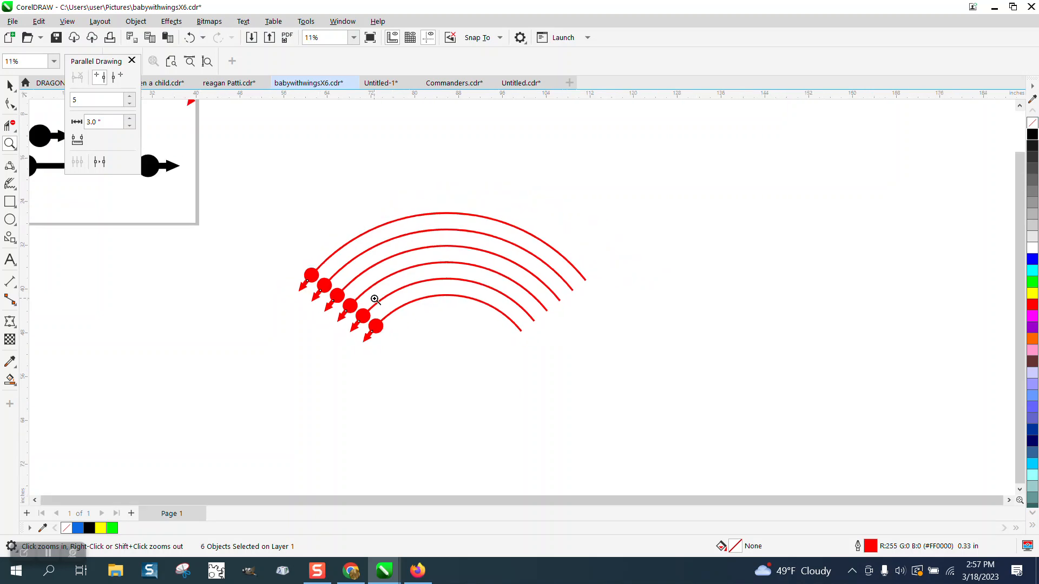
scroll(376, 301, "down", 1)
left_click(131, 61)
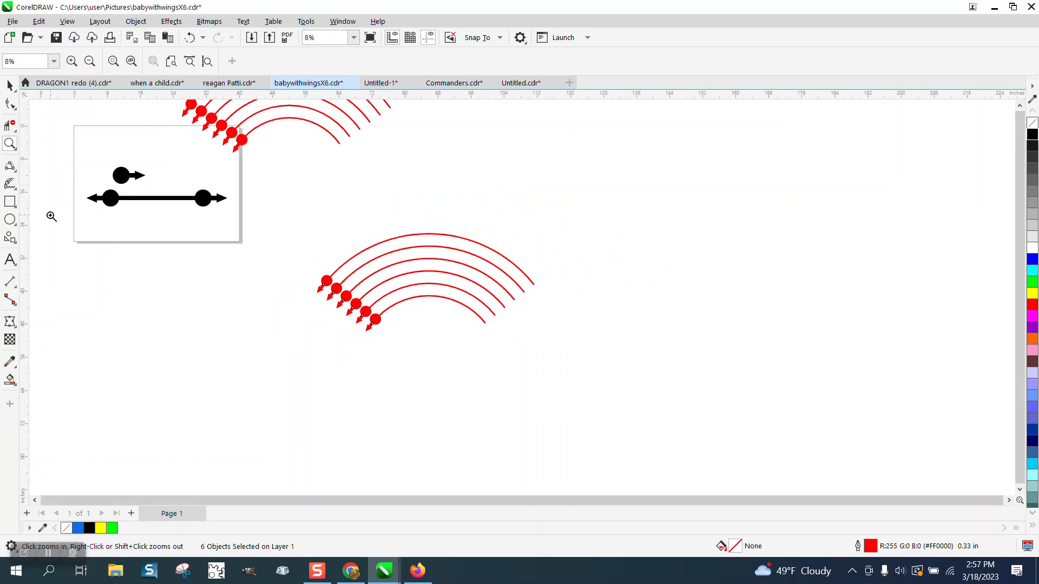
Step: Draw a star right of the arcs and set it to 5 points
left_click(11, 241)
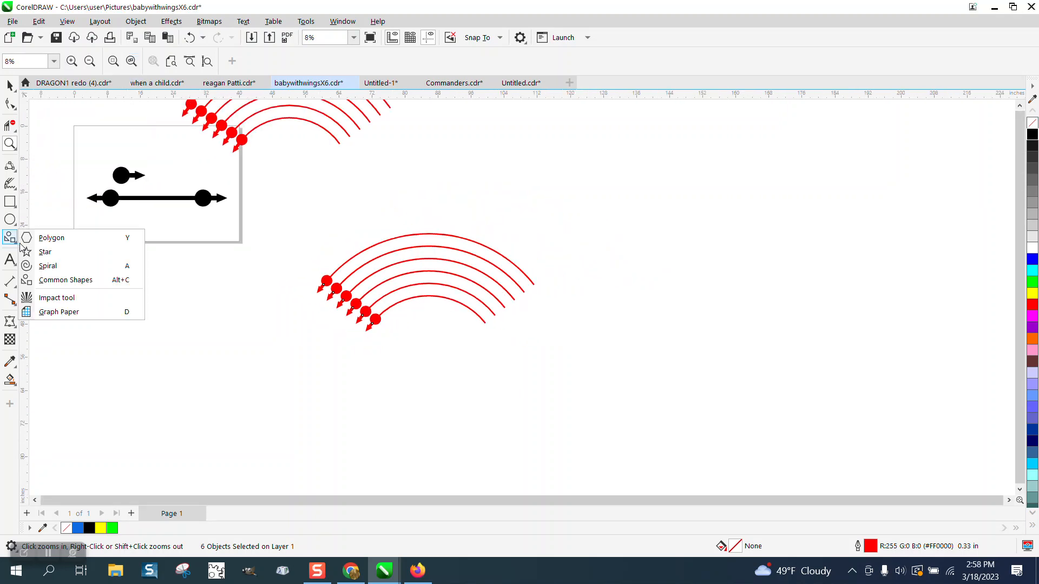
left_click(49, 250)
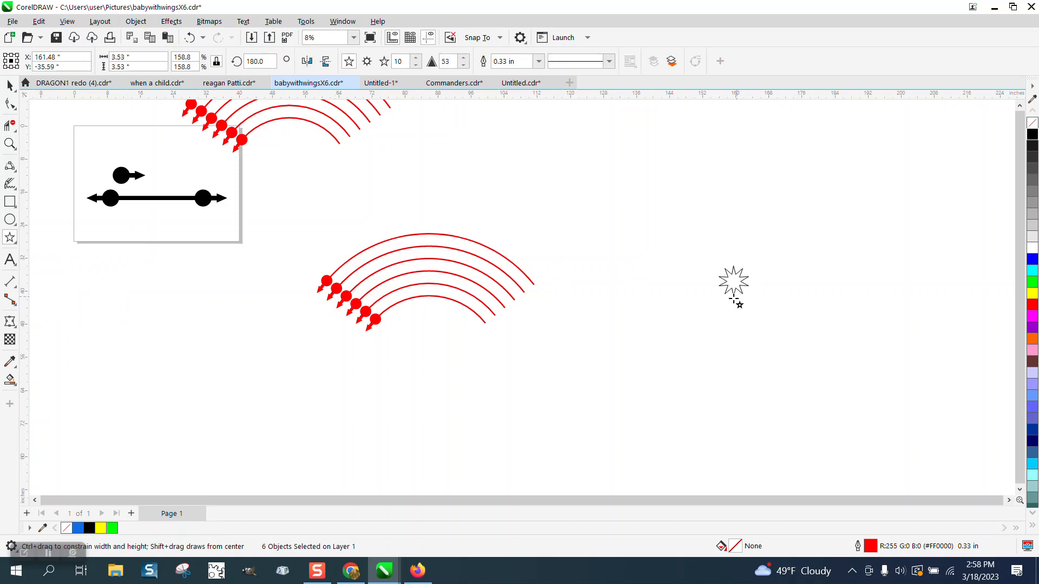
left_click_drag(750, 265, 689, 327)
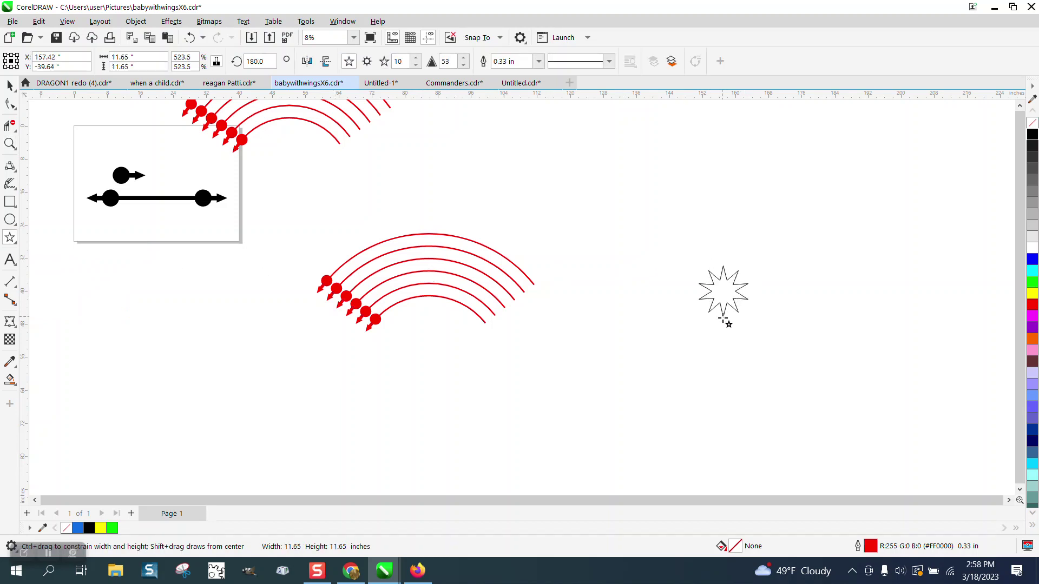
double_click(402, 62)
type("5")
key("Return")
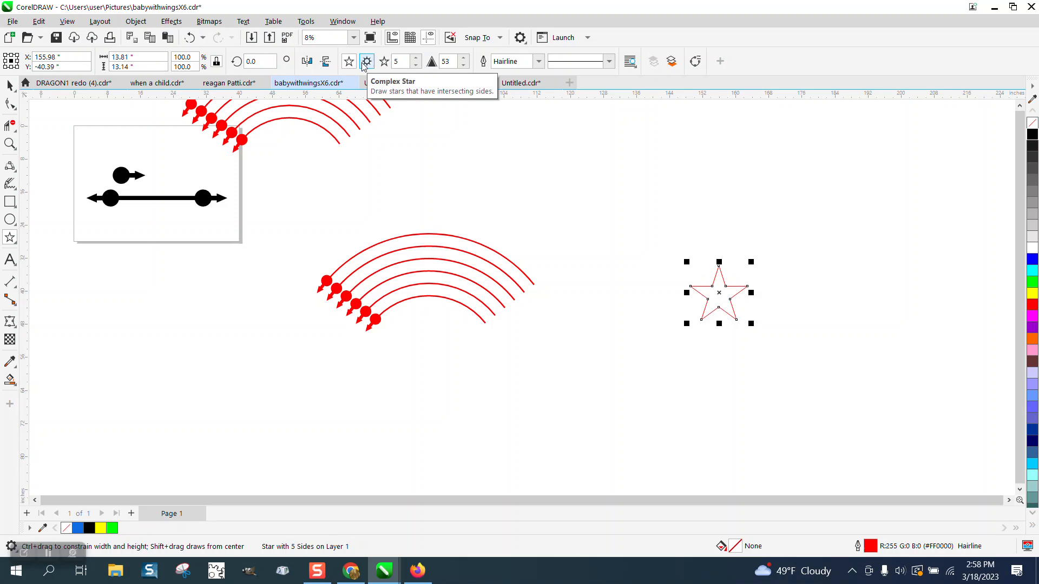
Step: Fill the star black, remove its outline, and move it up and left
left_click(1032, 138)
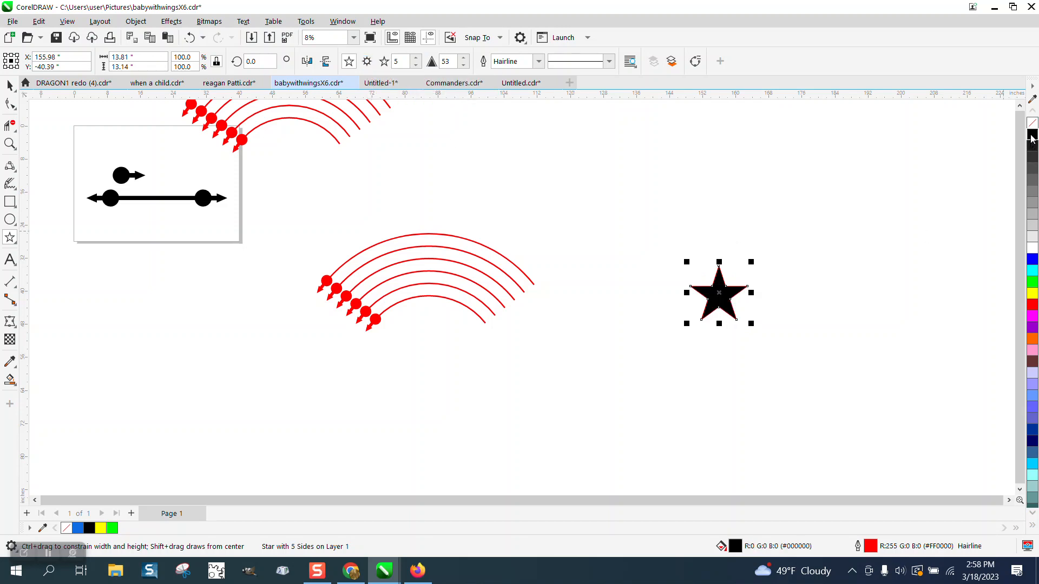
right_click(1032, 123)
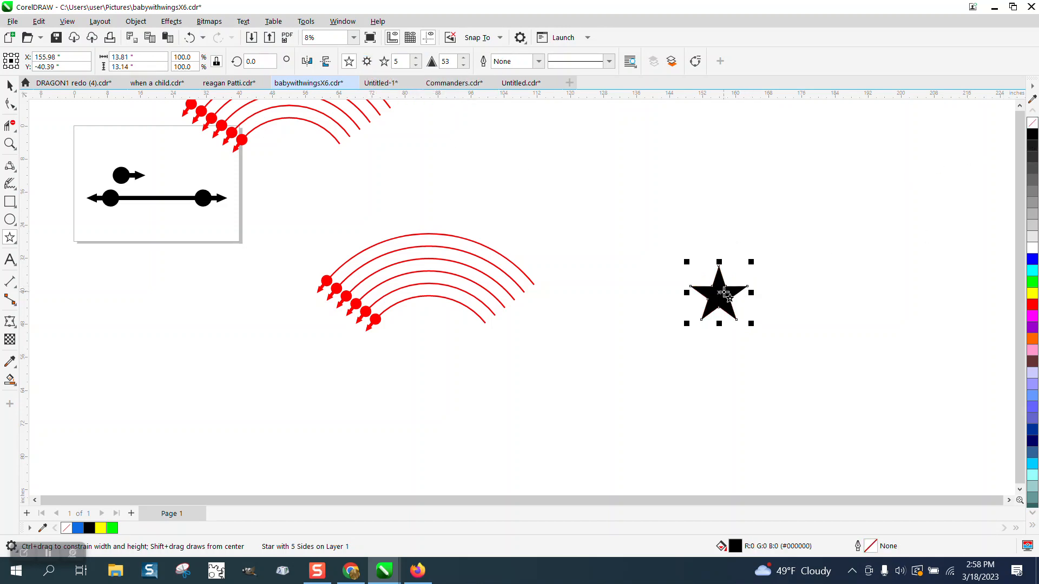
mouse_move(726, 294)
left_mouse_down()
mouse_move(583, 195)
mouse_move(586, 205)
left_mouse_up()
left_click(10, 85)
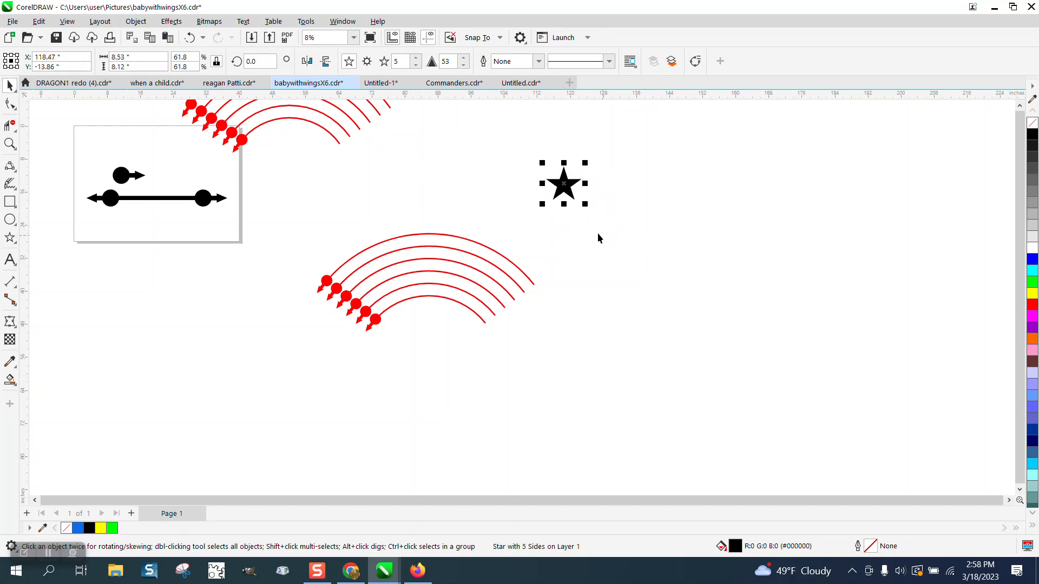
left_click_drag(569, 185, 501, 185)
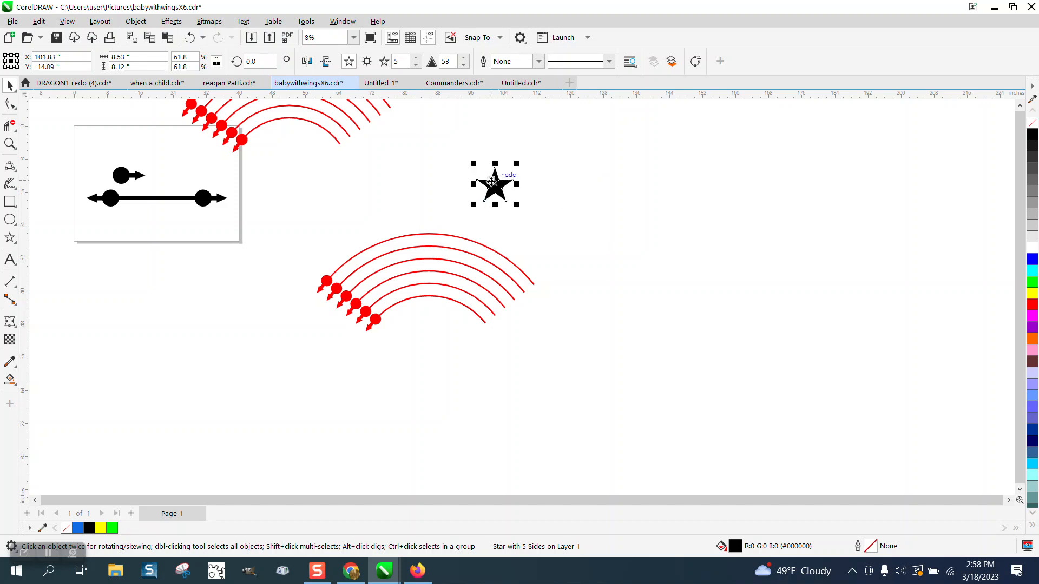
Step: Create a custom arrowhead from the black star via Object > Create > Arrowhead
left_click(136, 21)
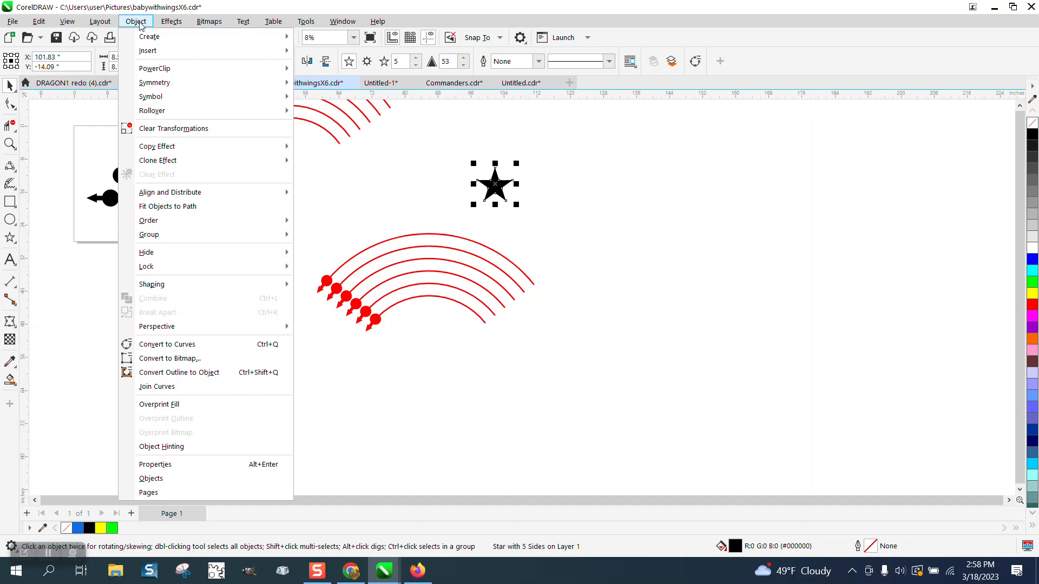
mouse_move(150, 37)
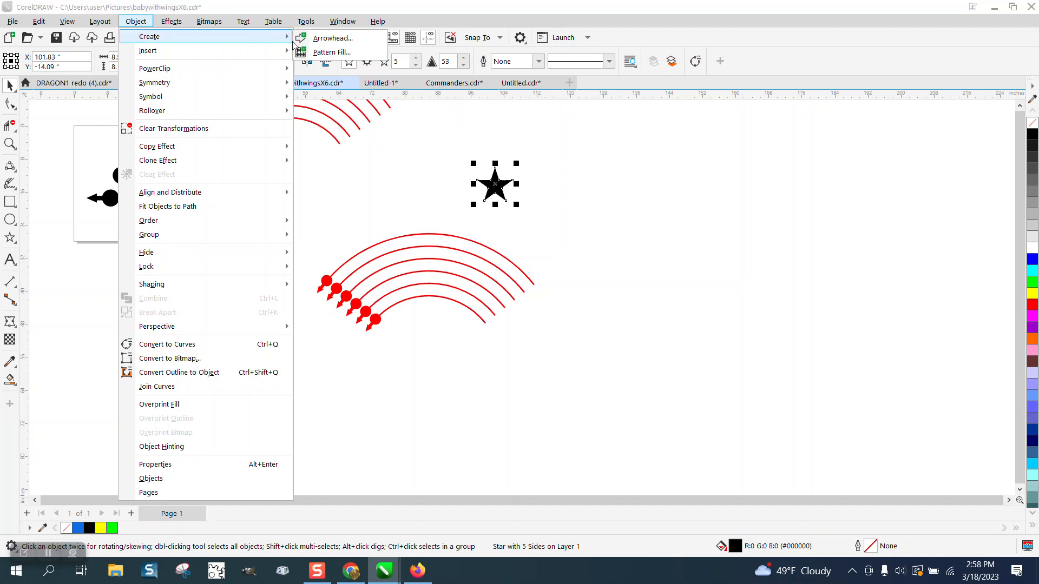
left_click(336, 39)
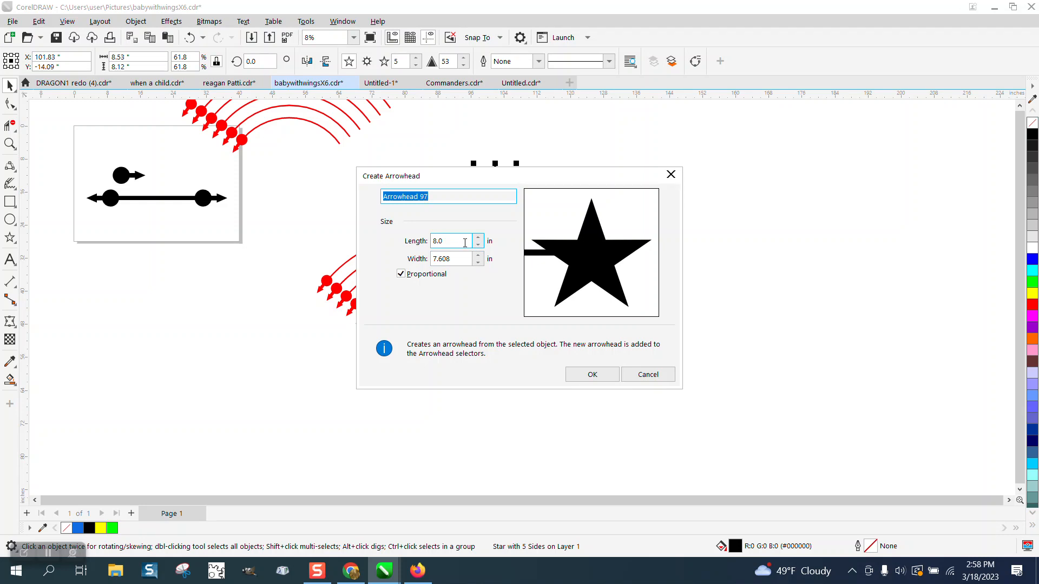
left_click_drag(466, 242, 417, 240)
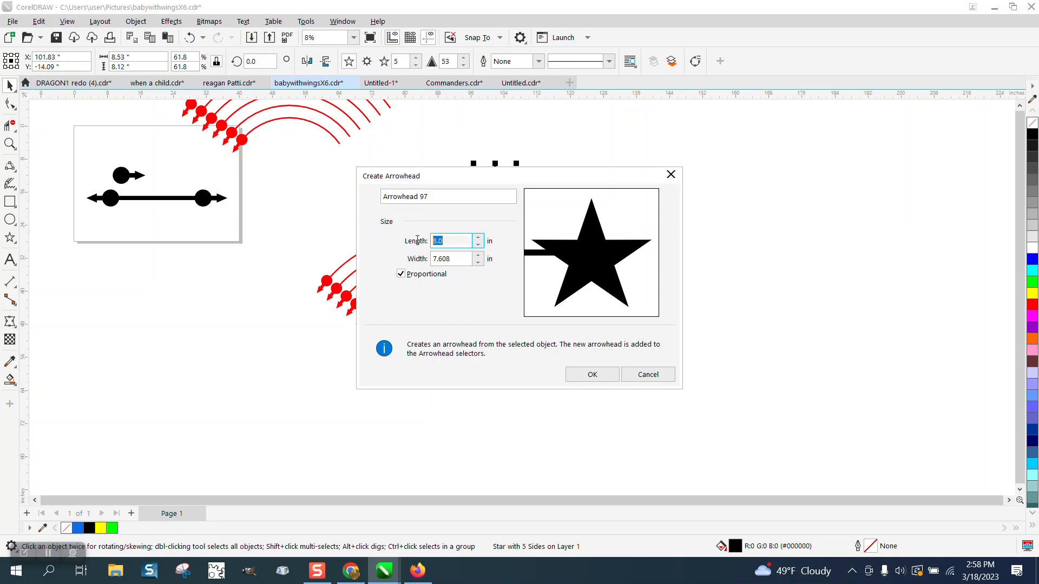
type("2")
key("Return")
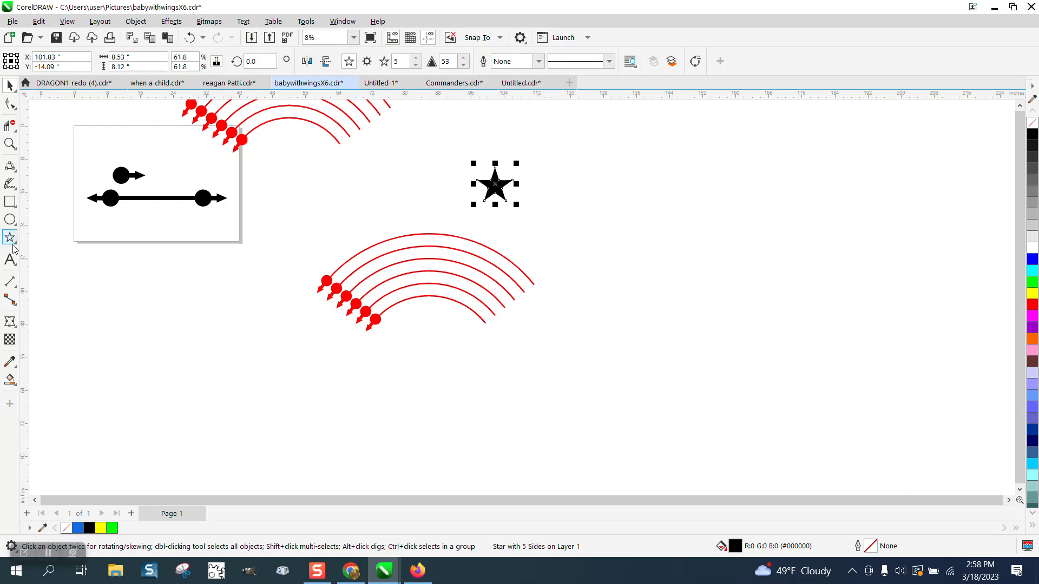
Step: Draw a horizontal two-point line right of the lower arcs
left_click(12, 282)
left_click(12, 284)
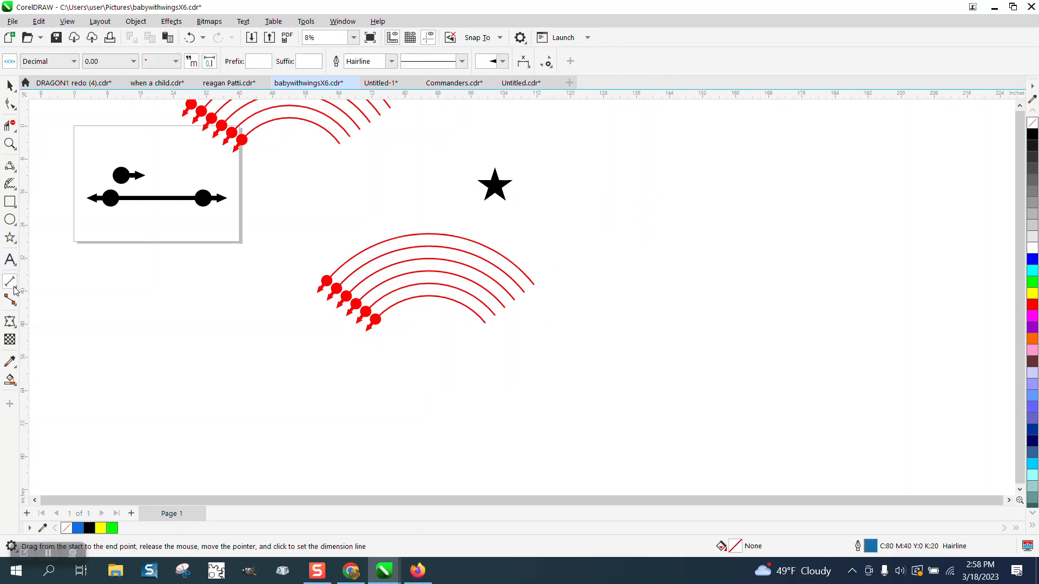
left_click(12, 166)
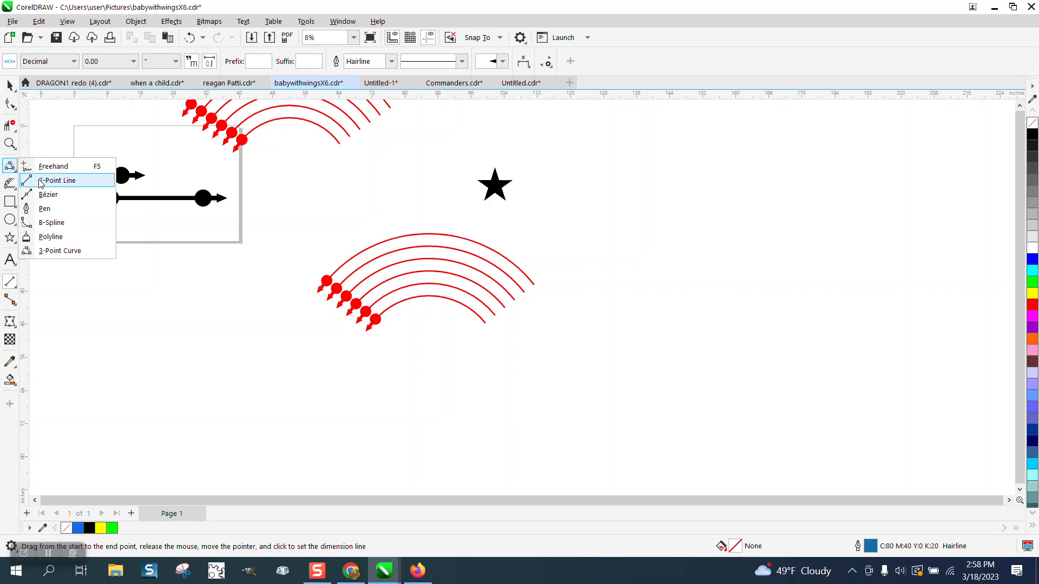
left_click(57, 180)
left_click_drag(579, 299, 870, 299)
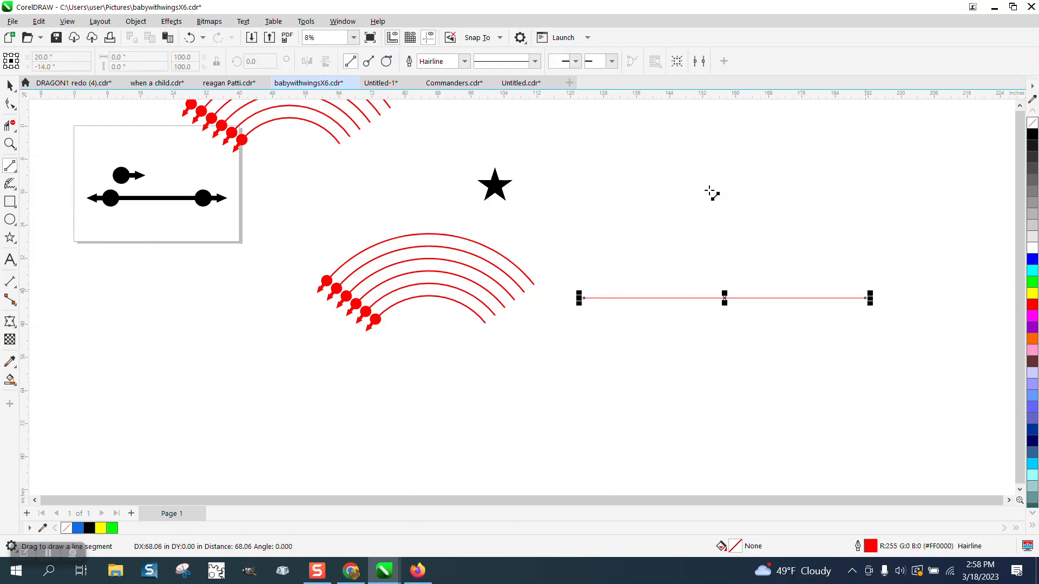
Step: Make the line 0.5 in thick, black, with the star head at its left end
left_click(464, 61)
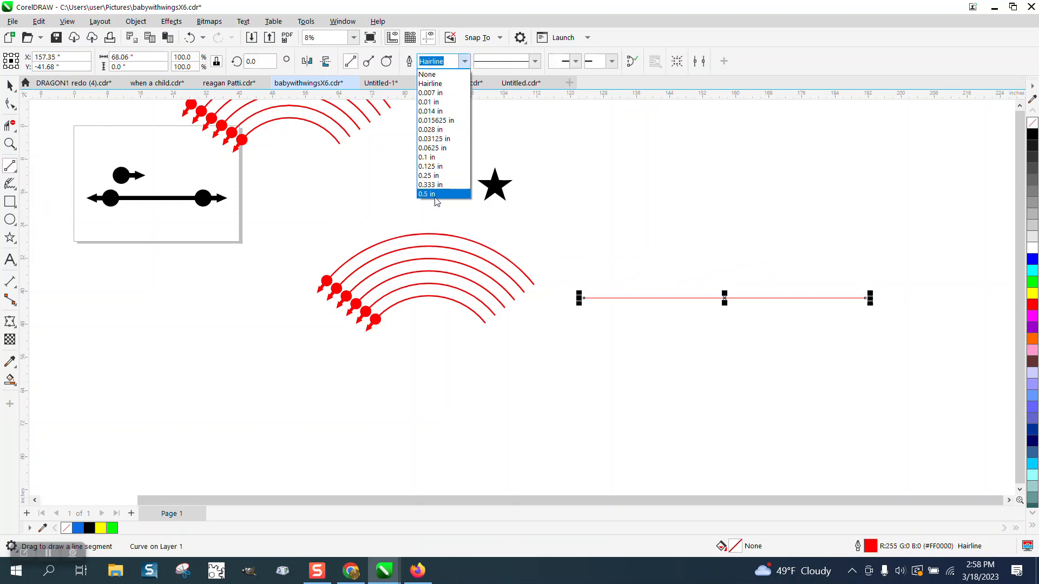
left_click(438, 195)
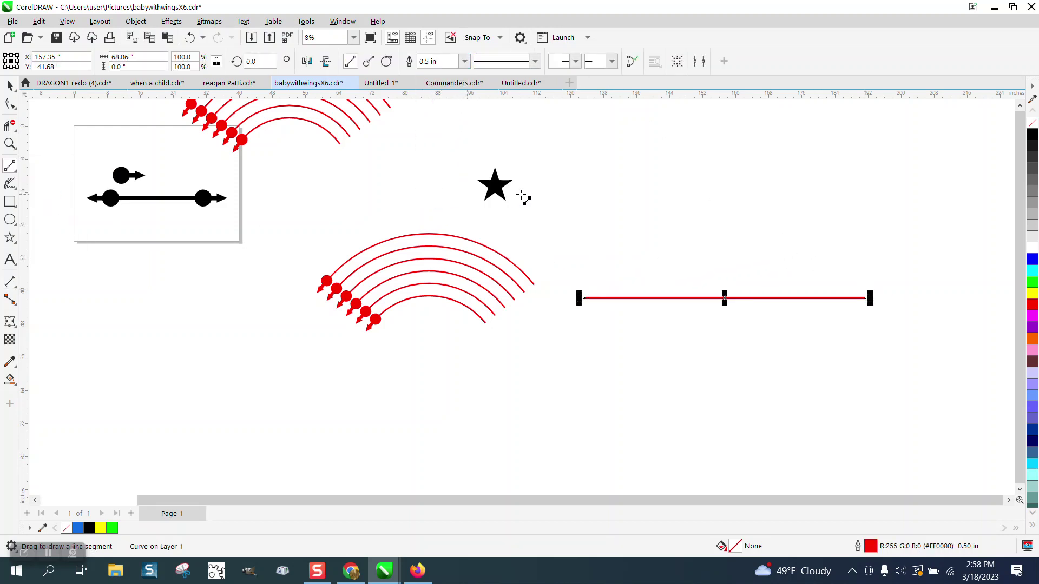
right_click(1032, 130)
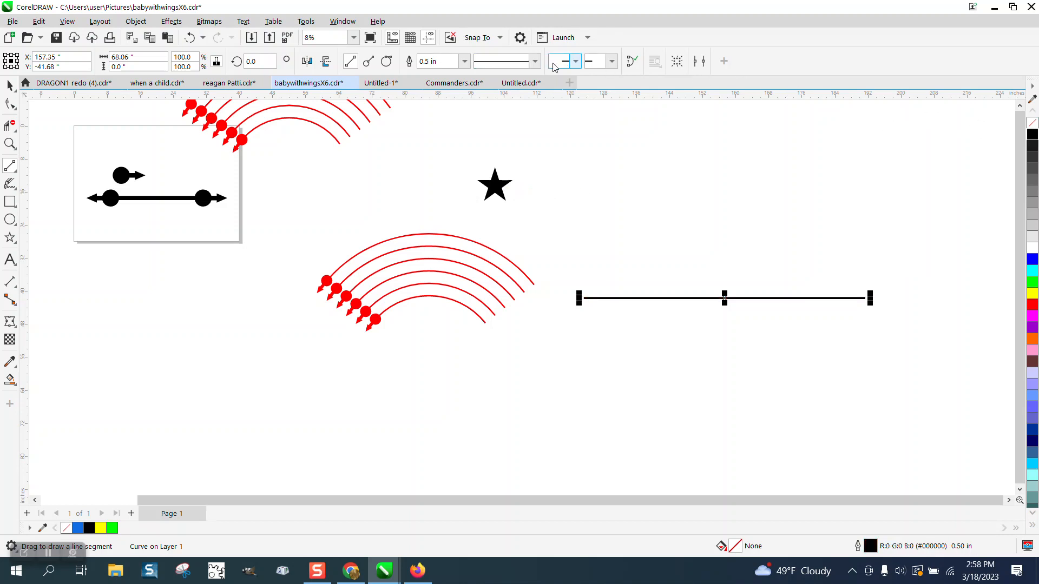
left_click(573, 62)
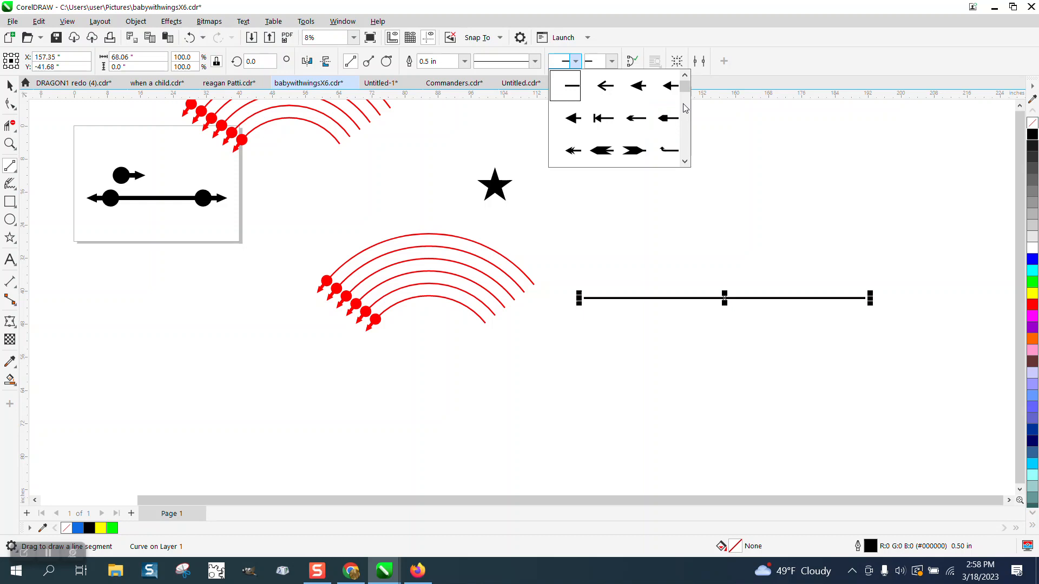
left_click_drag(684, 85, 687, 154)
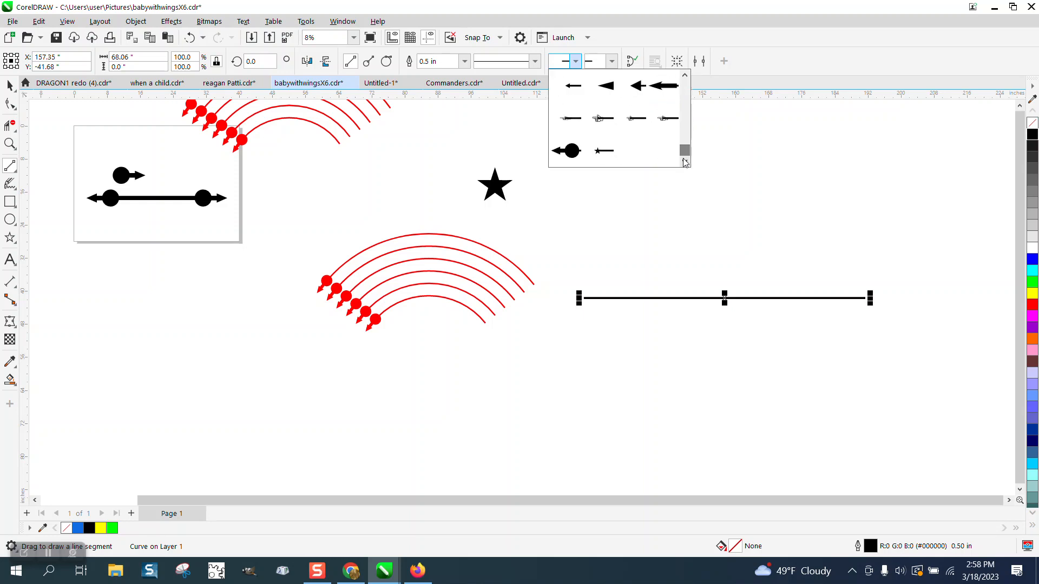
left_click(604, 151)
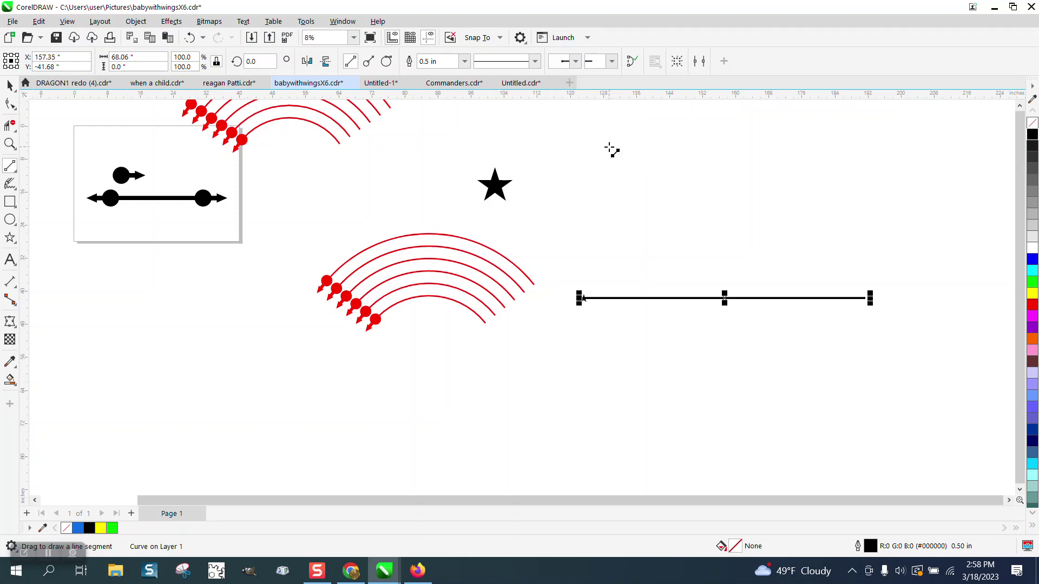
left_click(11, 144)
left_click_drag(562, 281, 650, 335)
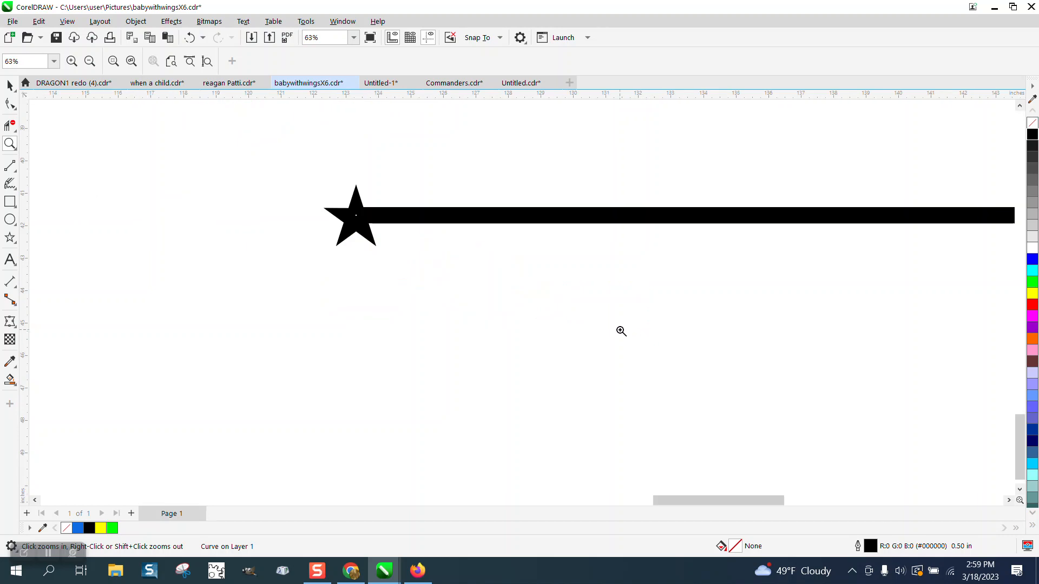
left_click(10, 85)
left_click(354, 212)
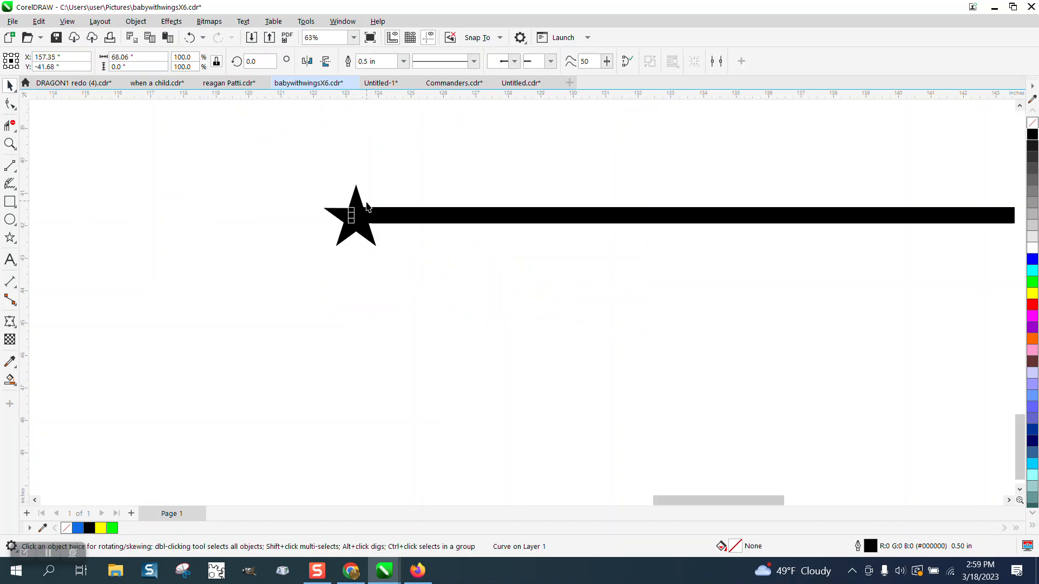
scroll(365, 213, "down", 1)
scroll(414, 216, "down", 1)
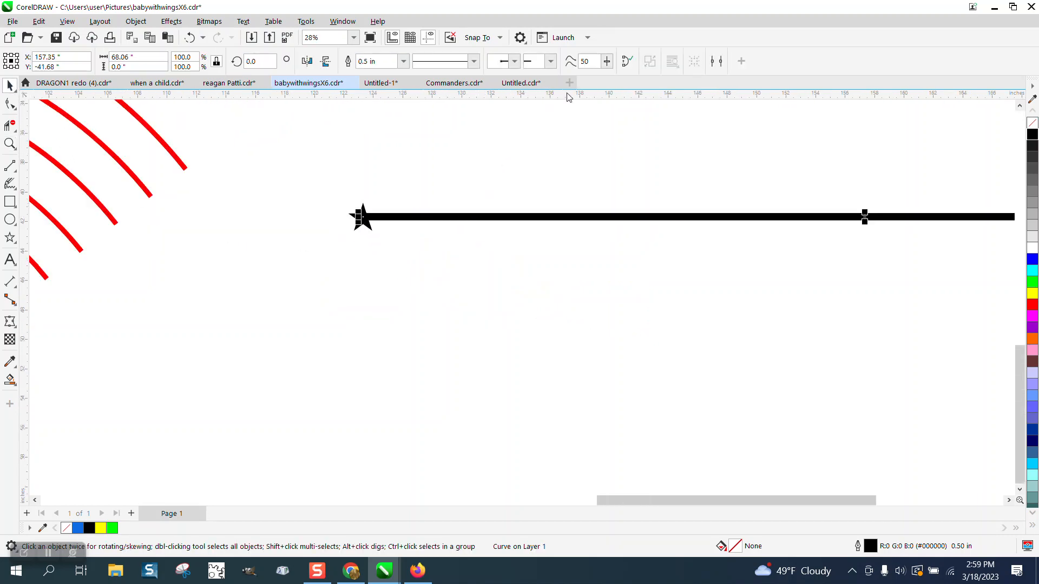
left_click(403, 61)
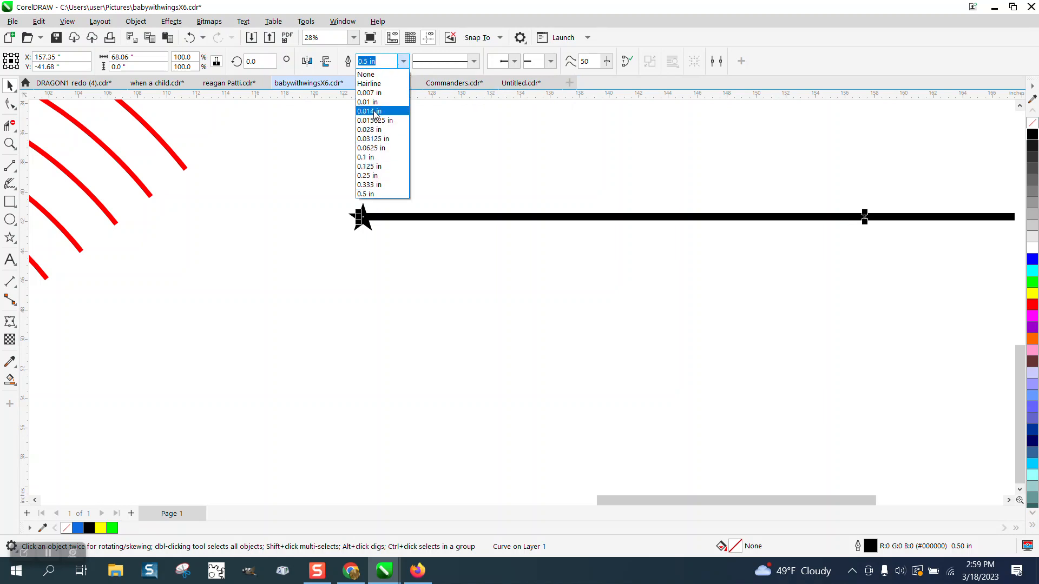
left_click(369, 102)
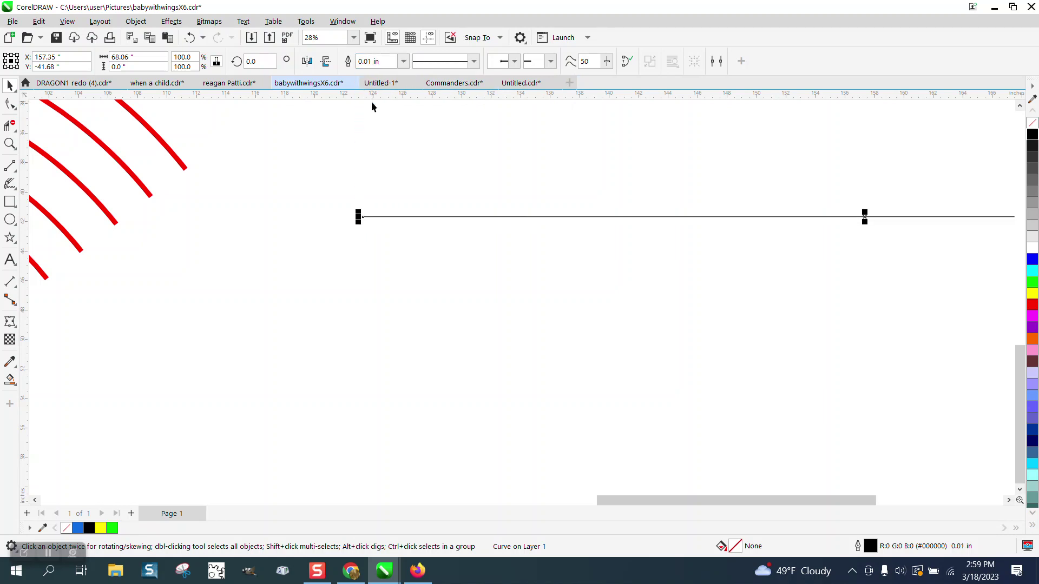
left_click(10, 144)
left_click_drag(351, 208, 440, 247)
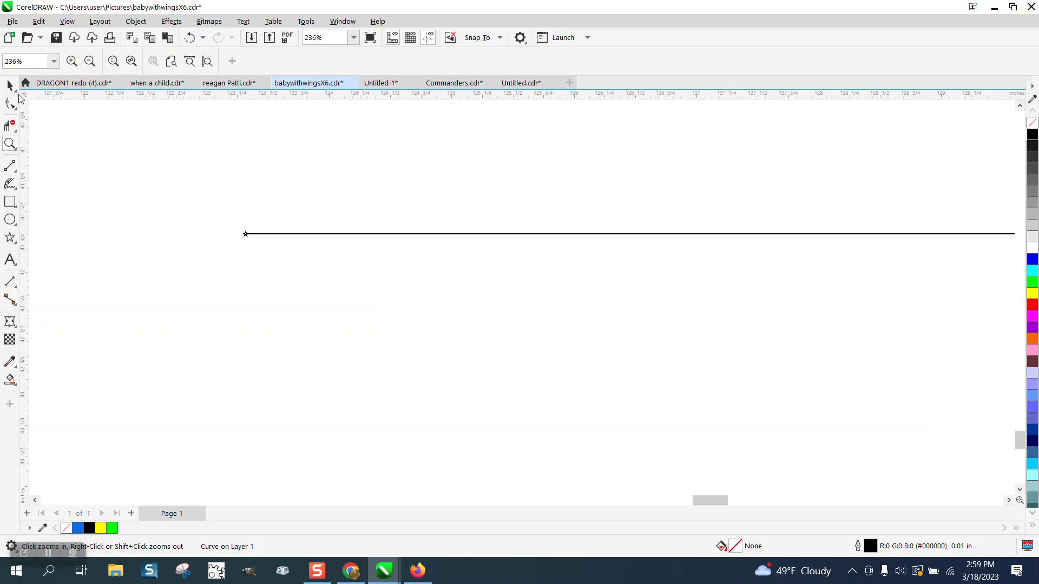
left_click(10, 85)
left_click(246, 234)
left_click(370, 61)
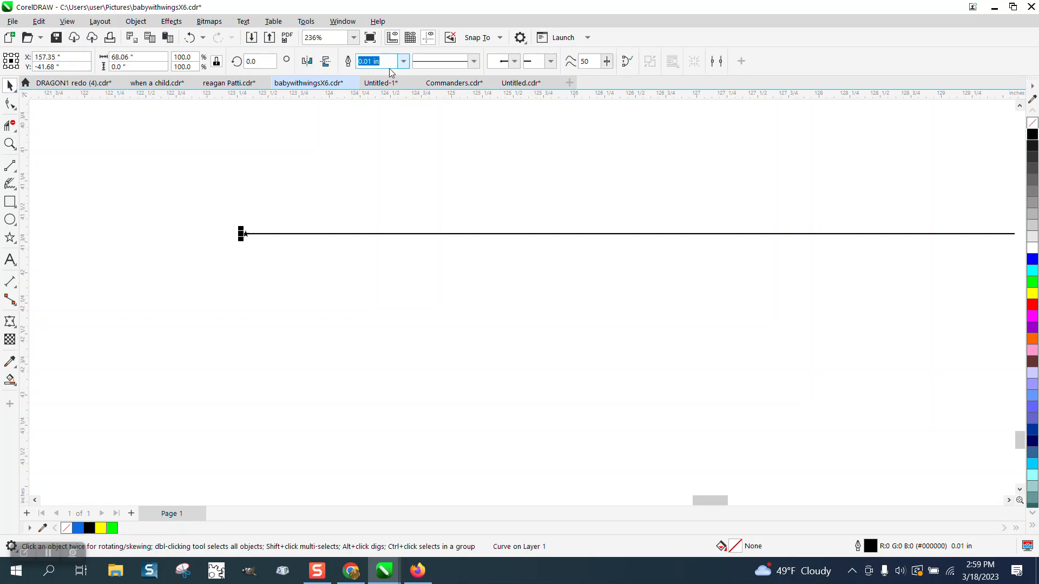
left_click(403, 62)
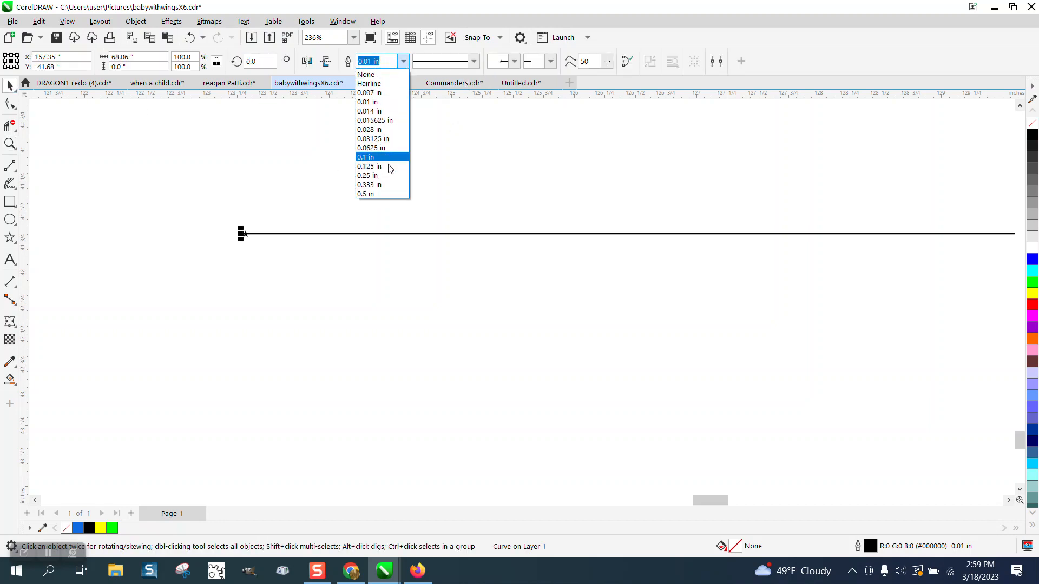
left_click(377, 197)
scroll(377, 199, "down", 2)
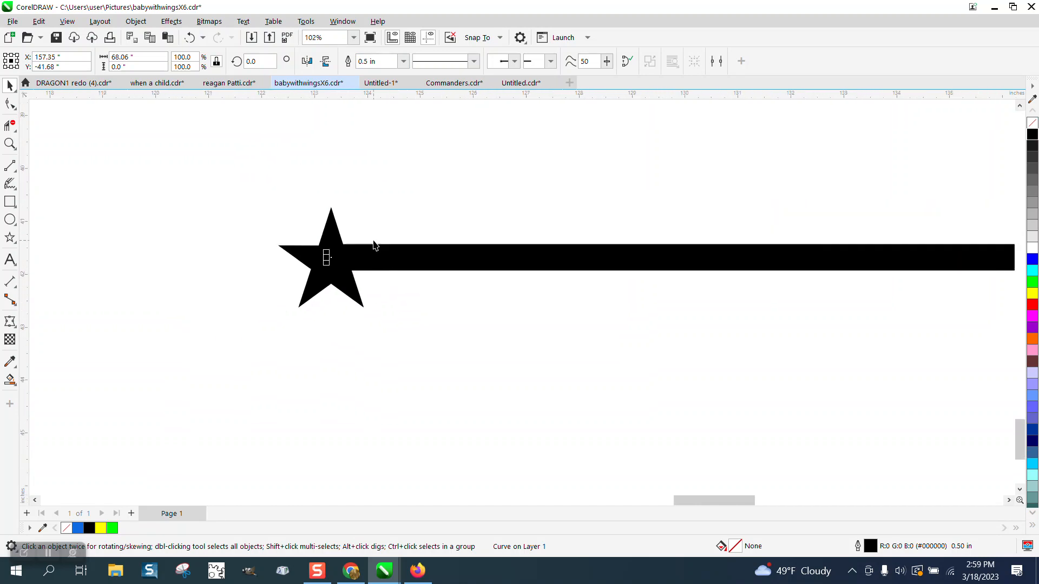
scroll(342, 235, "down", 1)
scroll(317, 206, "down", 1)
scroll(412, 265, "down", 1)
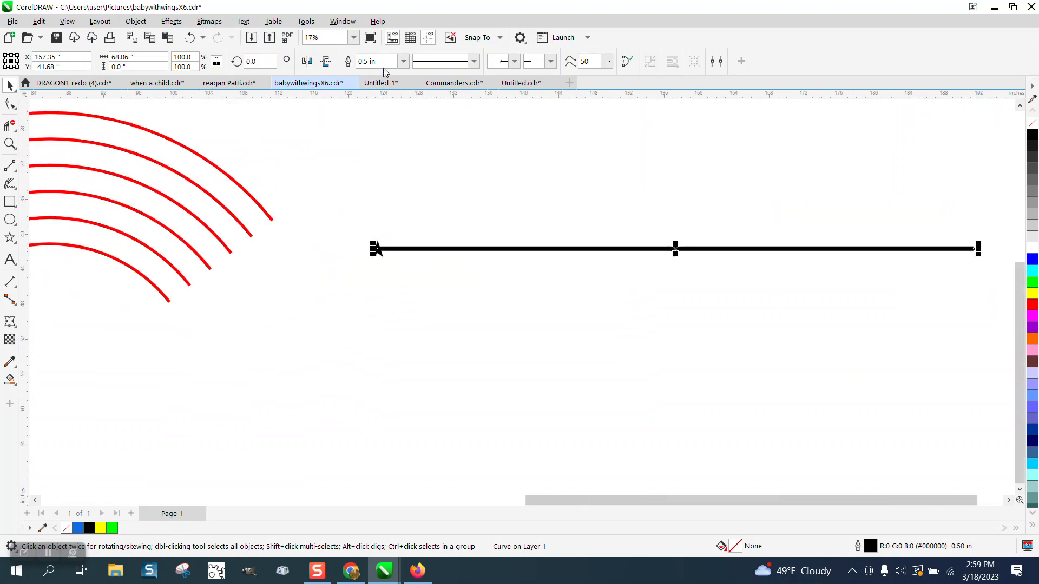
left_click(369, 60)
type("1")
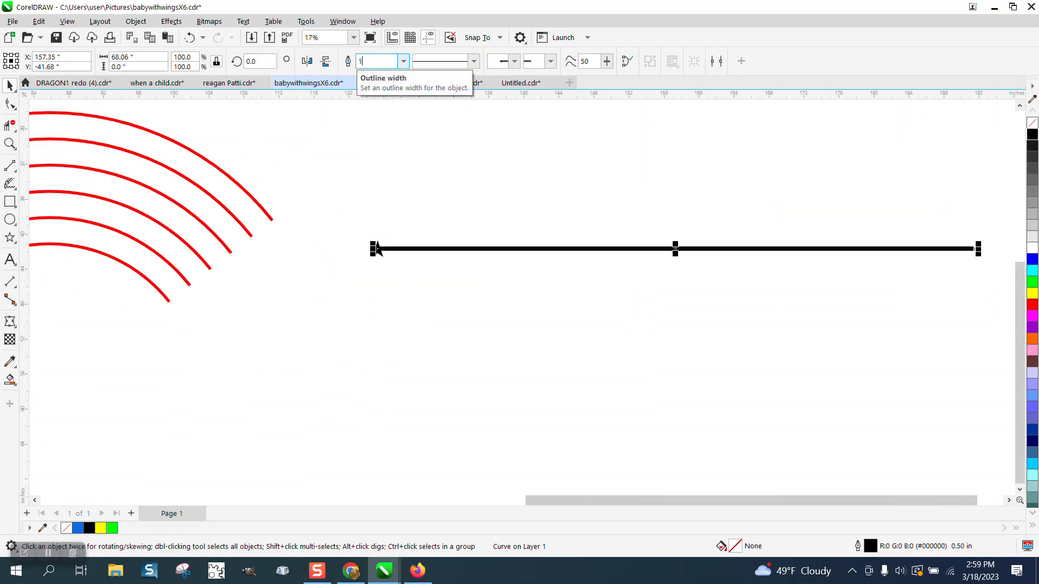
key("Return")
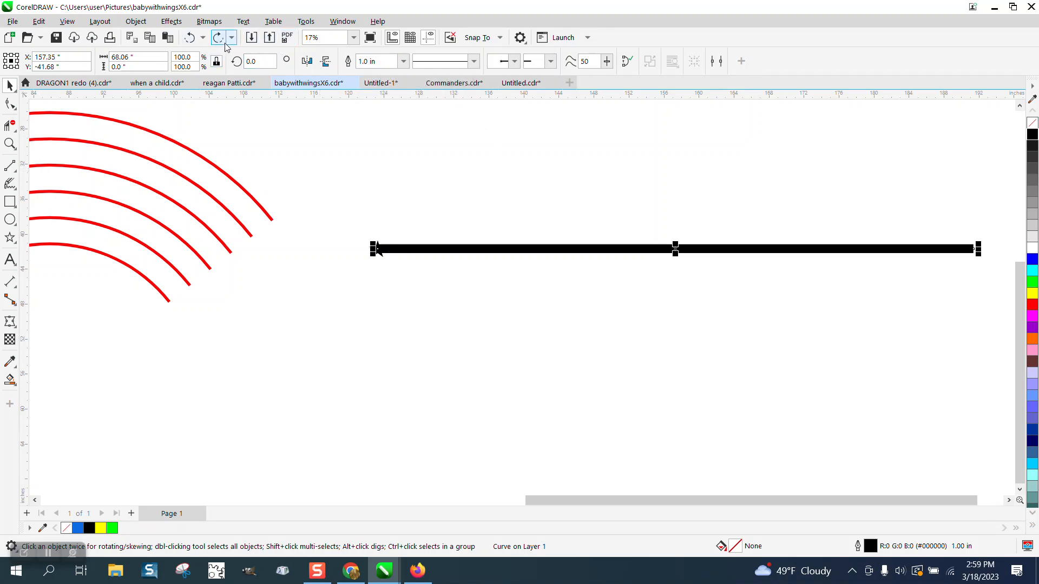
left_click(189, 38)
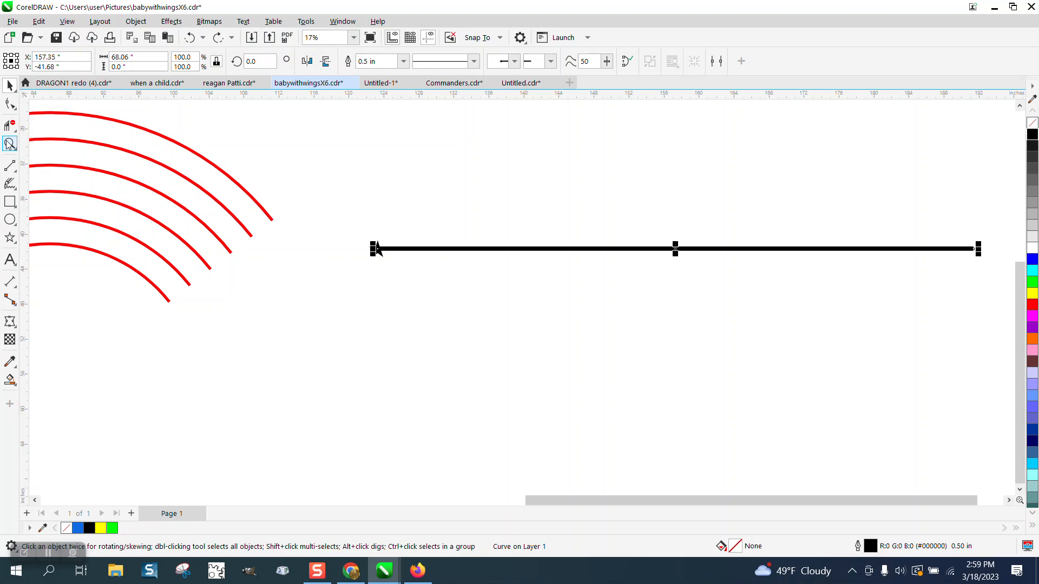
left_click(10, 144)
left_click_drag(351, 231, 459, 285)
scroll(321, 215, "down", 2)
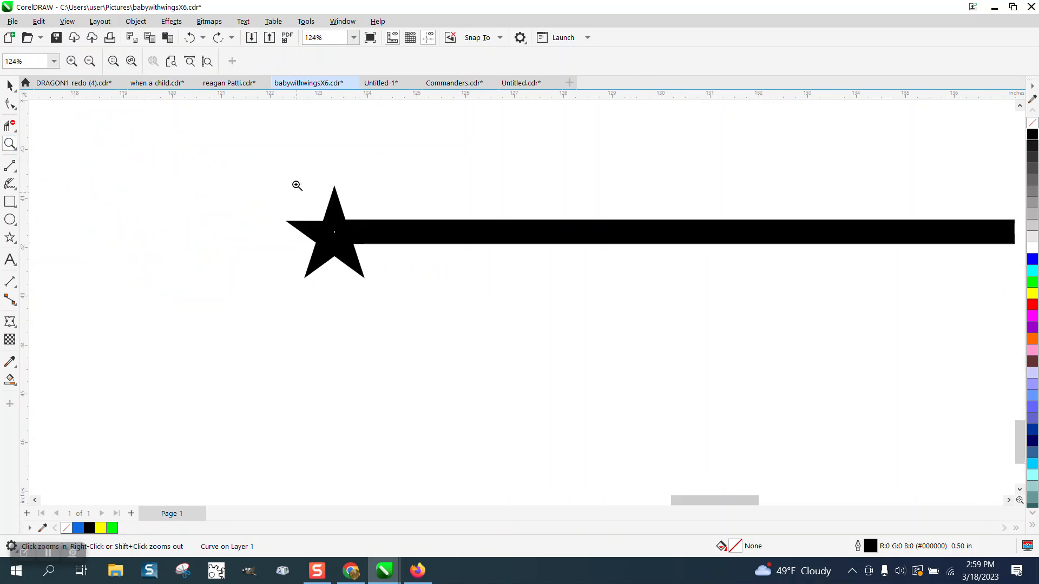
scroll(322, 215, "down", 2)
scroll(322, 214, "down", 2)
scroll(322, 214, "down", 1)
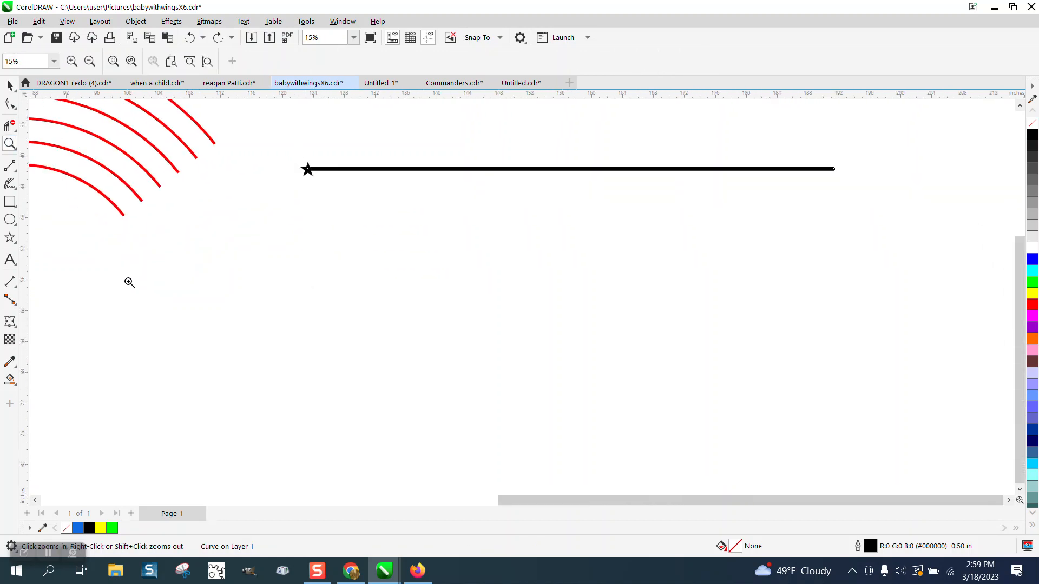
Step: Draw a slanted red line below the black line and give it a start arrowhead
left_click(10, 165)
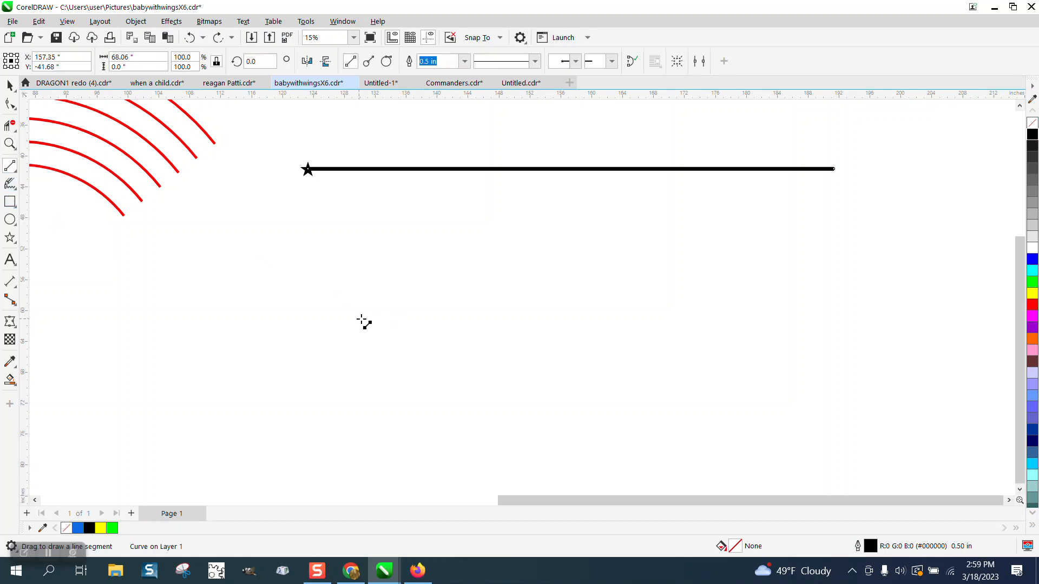
left_click_drag(304, 413, 708, 306)
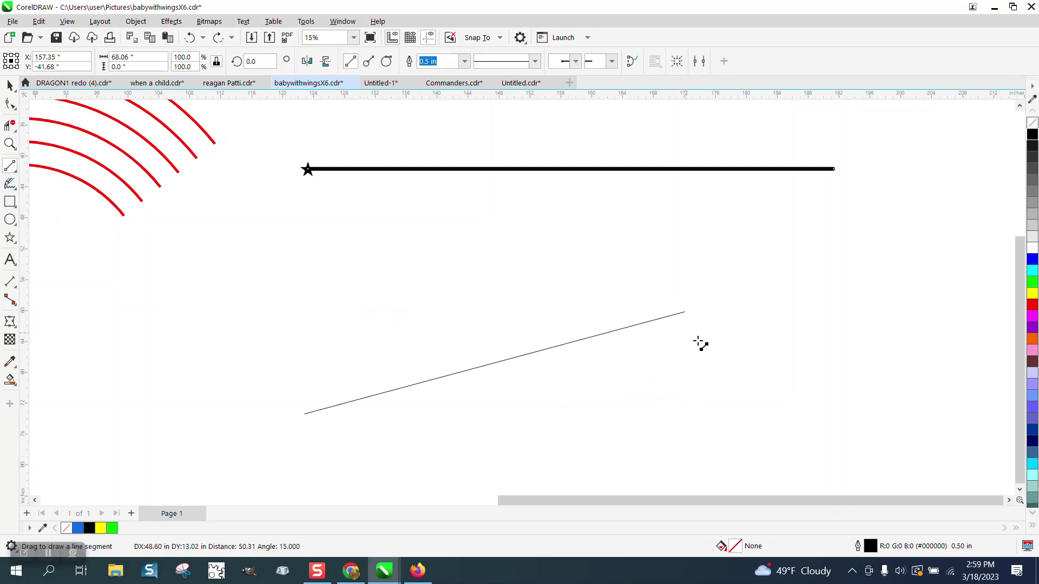
left_click(575, 61)
left_click(573, 149)
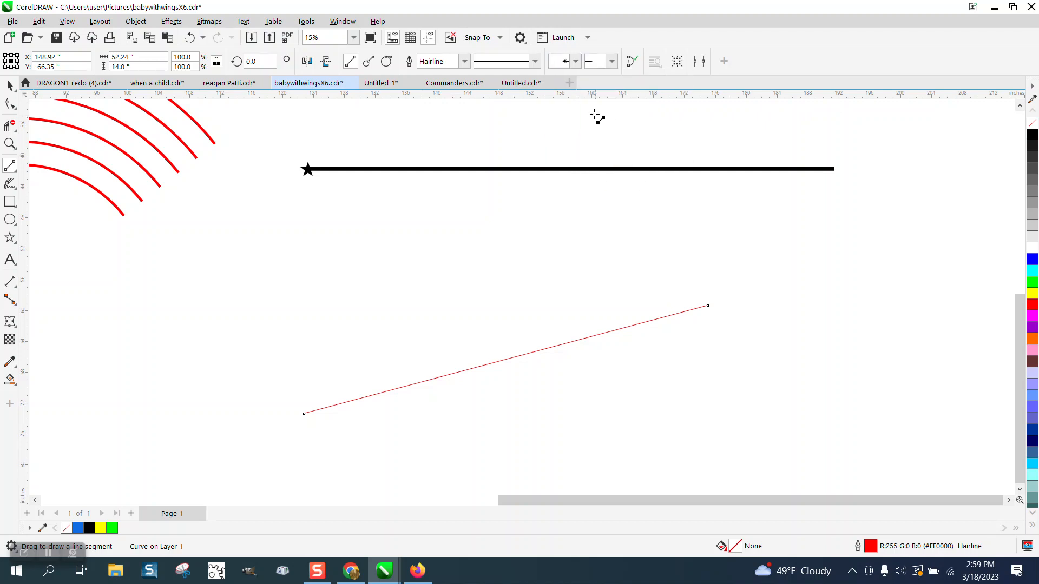
Step: Make the red line 0.5 in thick and add an arrowhead at its right end
left_click(464, 61)
left_click(446, 194)
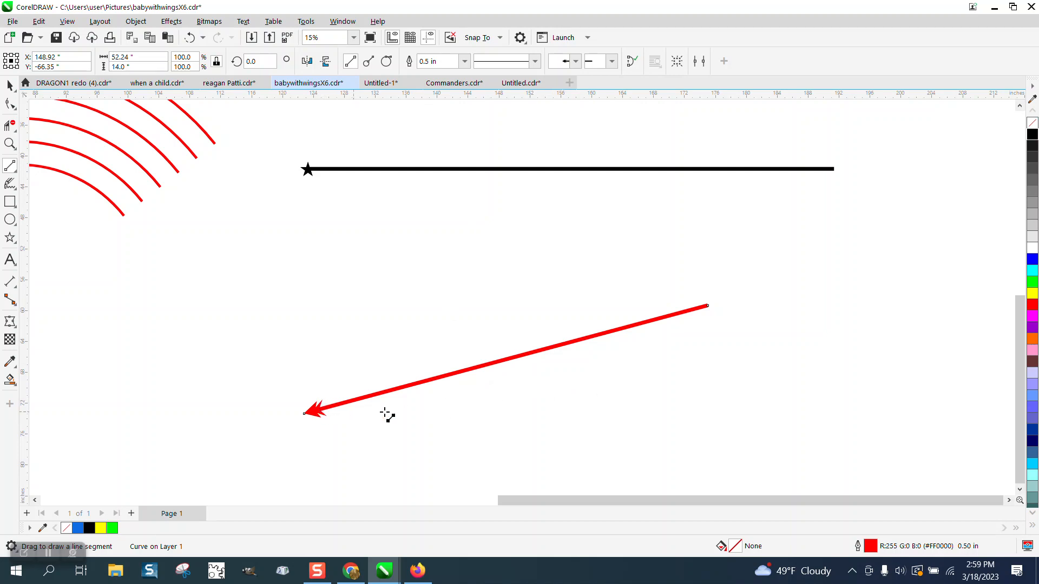
left_click(609, 63)
left_click(601, 86)
left_click(10, 88)
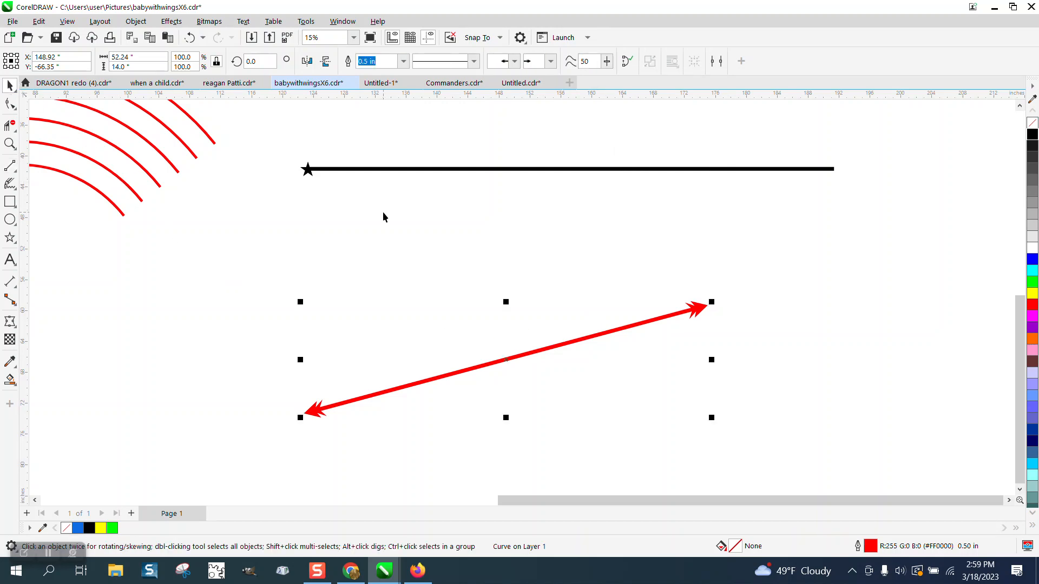
scroll(394, 216, "down", 1)
scroll(509, 218, "down", 1)
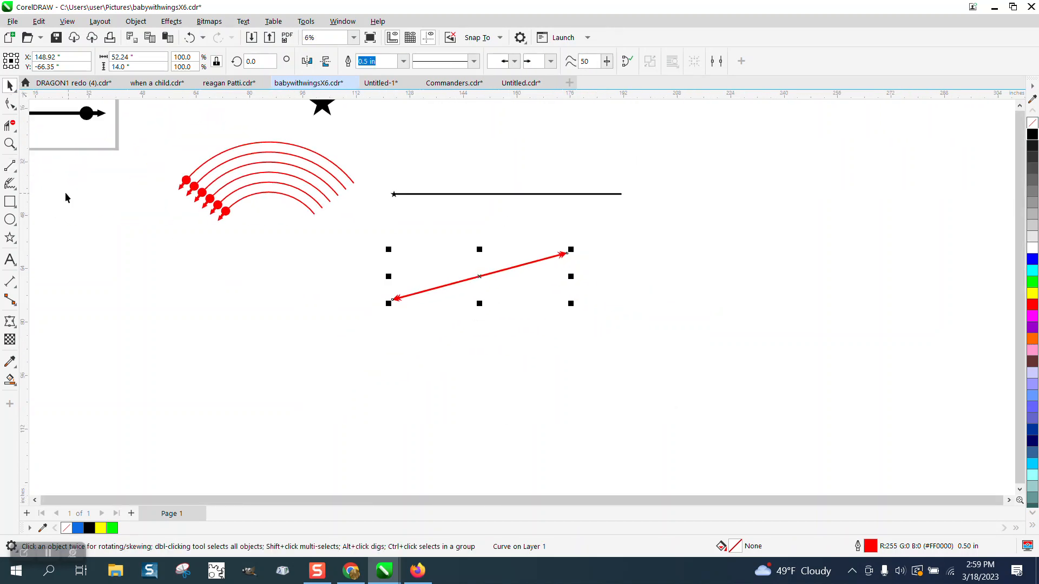
left_click(11, 145)
left_click_drag(359, 248, 558, 296)
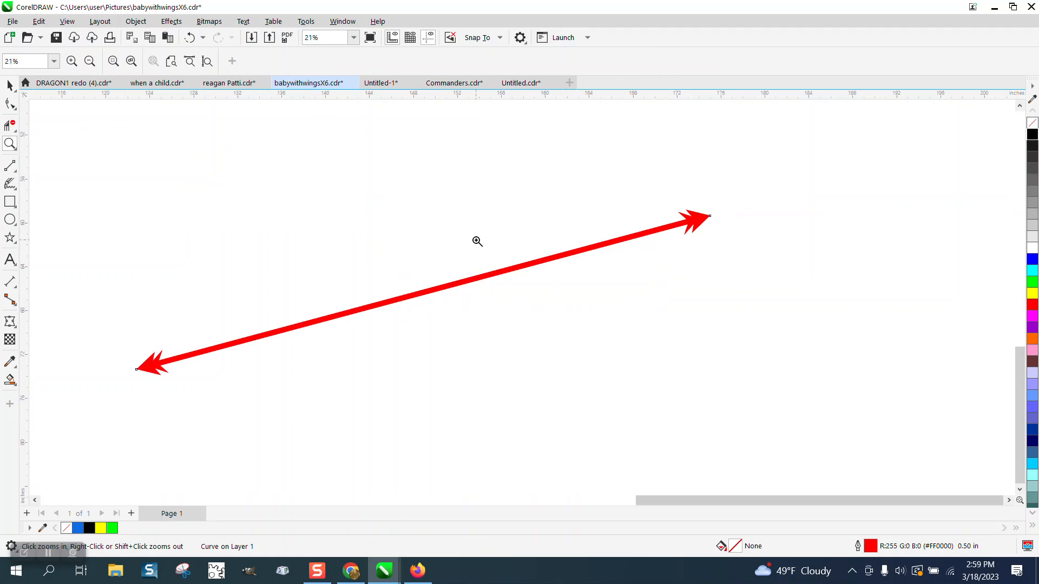
scroll(373, 186, "down", 3)
scroll(316, 187, "down", 1)
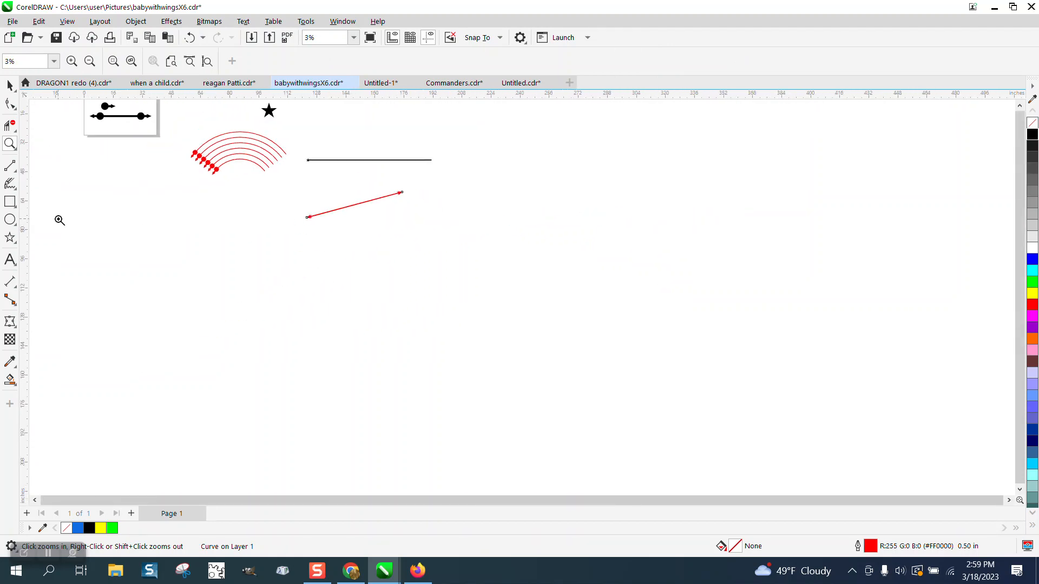
left_click(255, 180)
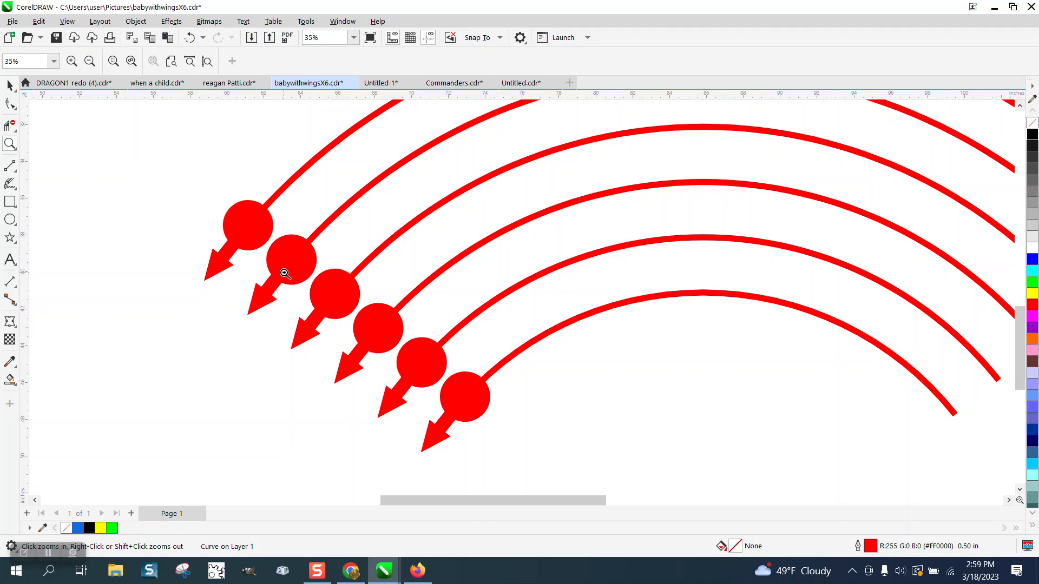
scroll(281, 275, "down", 1)
scroll(281, 264, "down", 1)
scroll(280, 260, "down", 1)
scroll(284, 251, "down", 1)
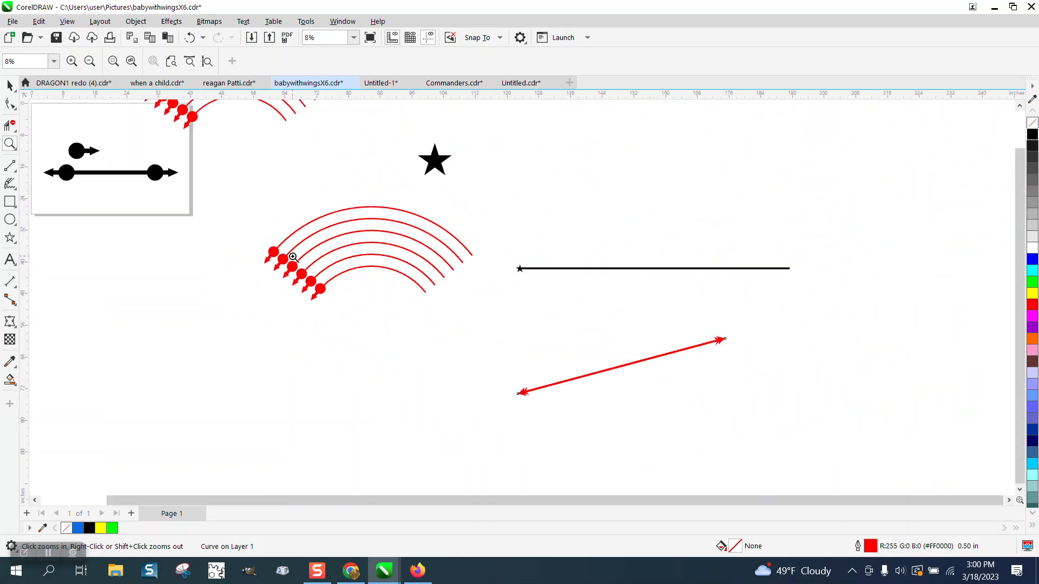
scroll(293, 236, "down", 2)
left_click(136, 21)
mouse_move(150, 36)
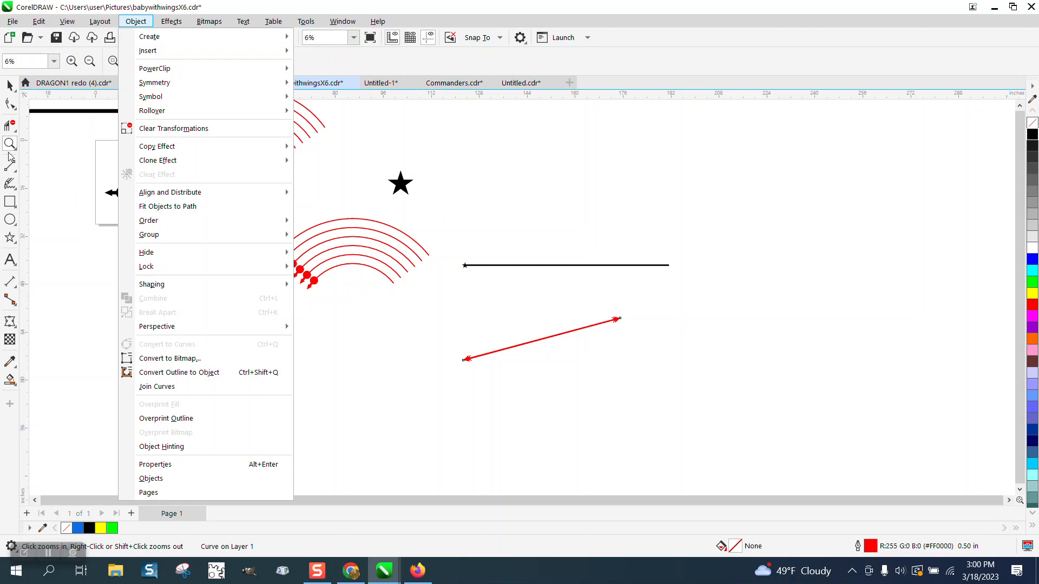
left_click(269, 213)
left_click_drag(462, 266, 511, 278)
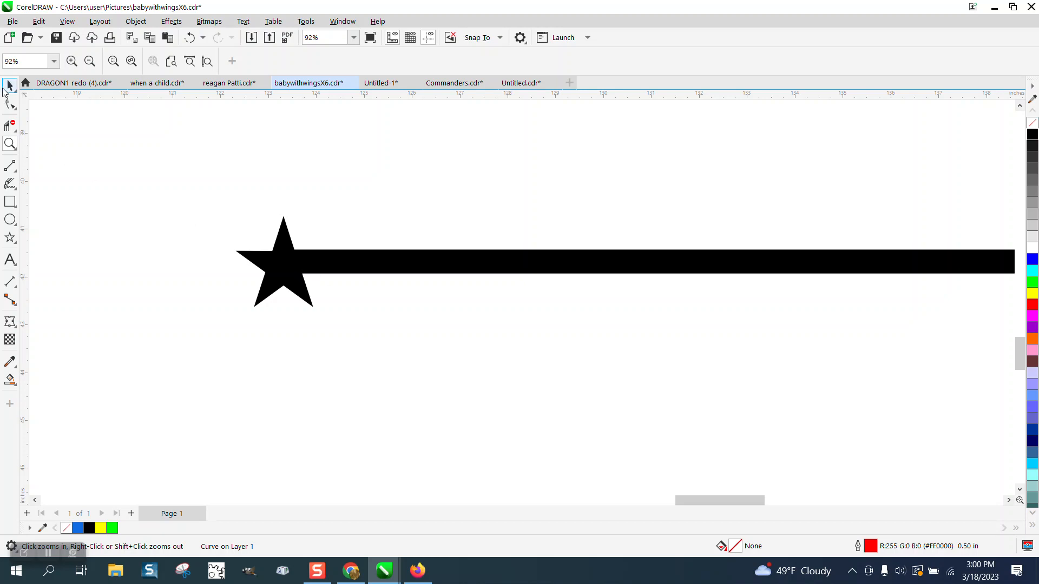
left_click(11, 85)
scroll(473, 288, "down", 4)
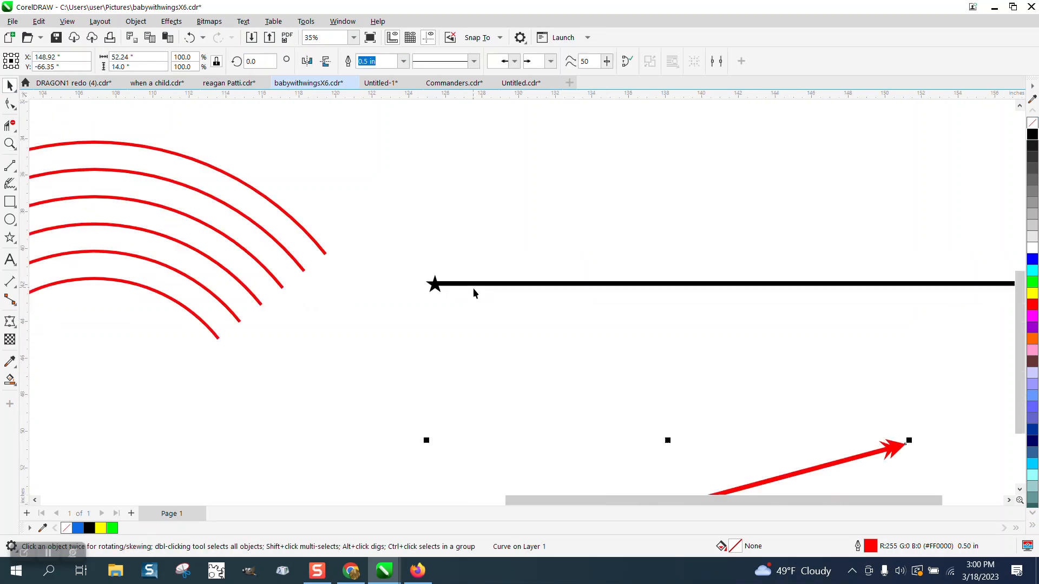
scroll(473, 288, "down", 4)
scroll(479, 288, "down", 2)
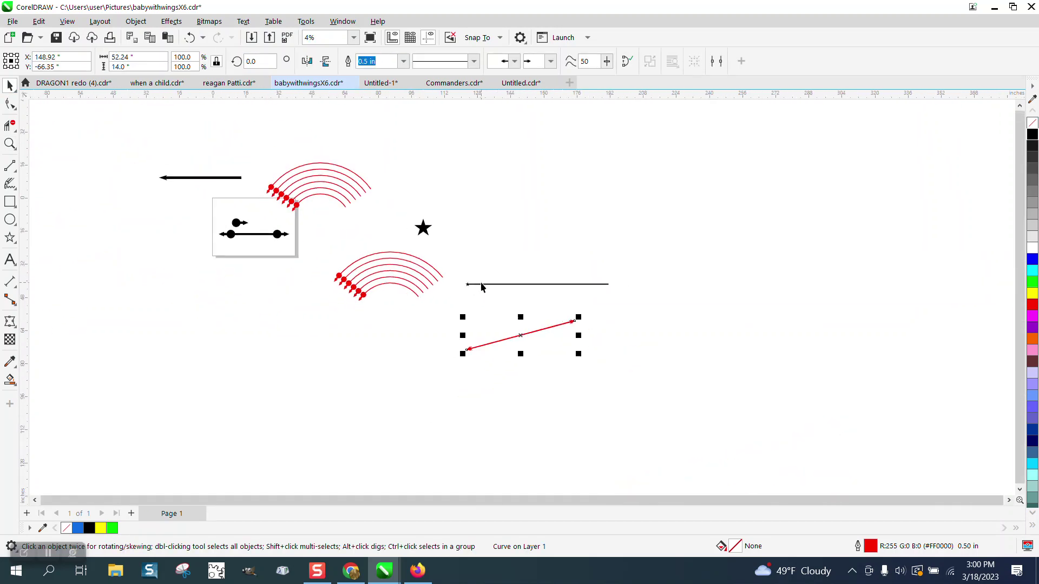
left_click(193, 193)
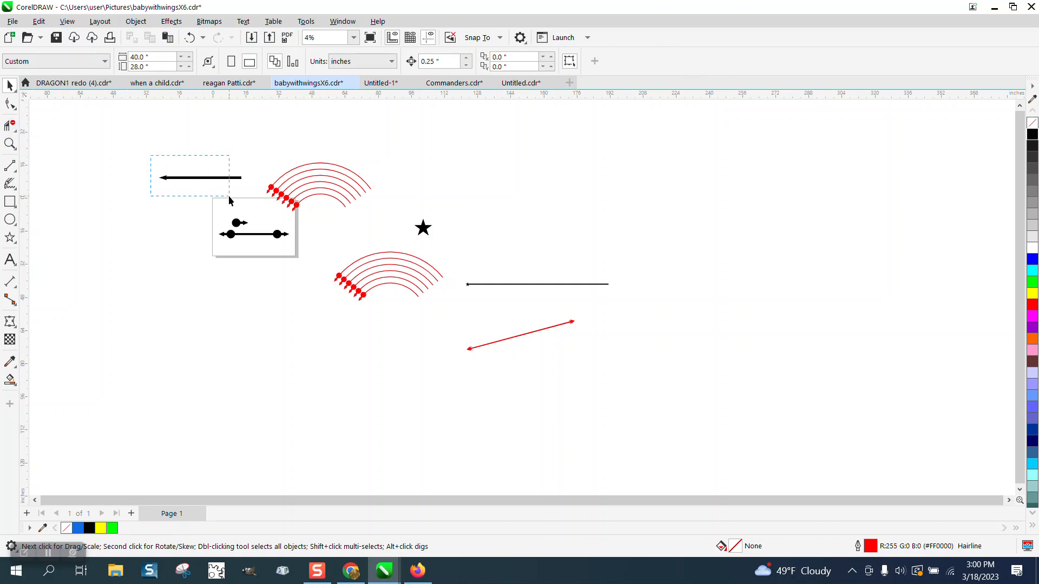
left_click(10, 145)
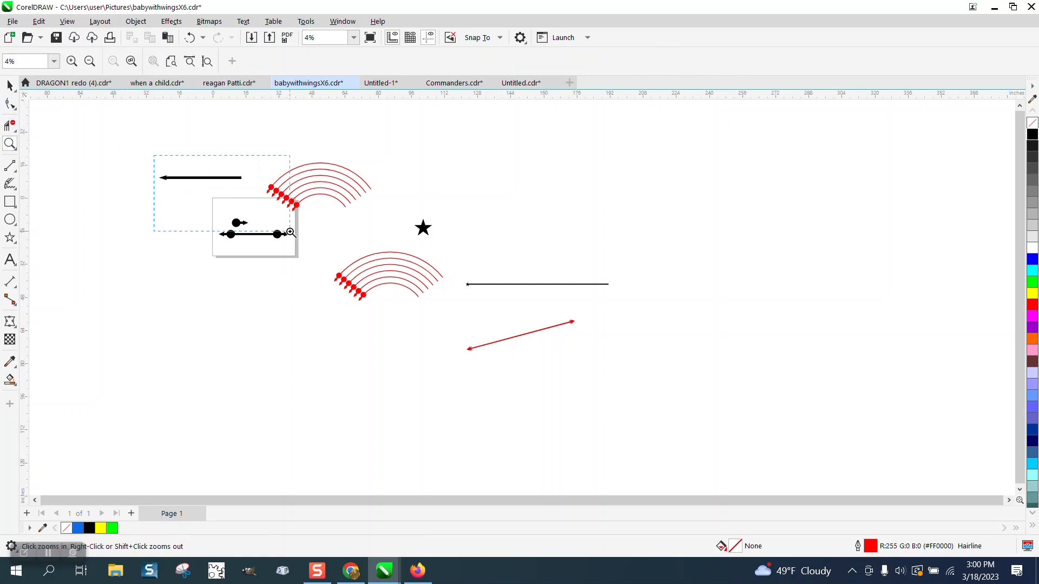
left_click_drag(154, 155, 292, 233)
left_click(11, 84)
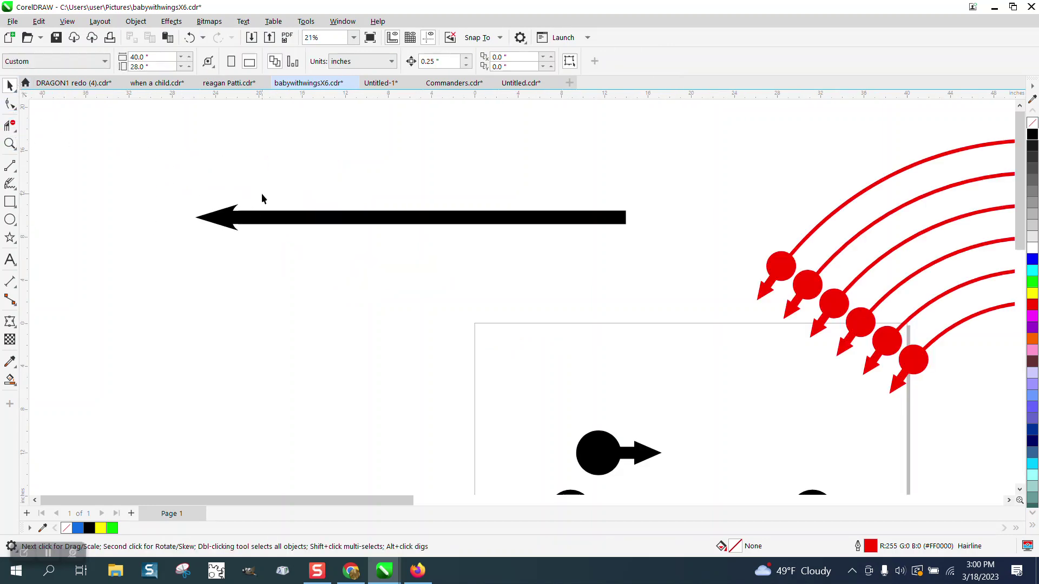
left_click(10, 145)
Step: Set the black arrow line's outline width to 1.2 in and move the arrow slightly lower
left_click(227, 213)
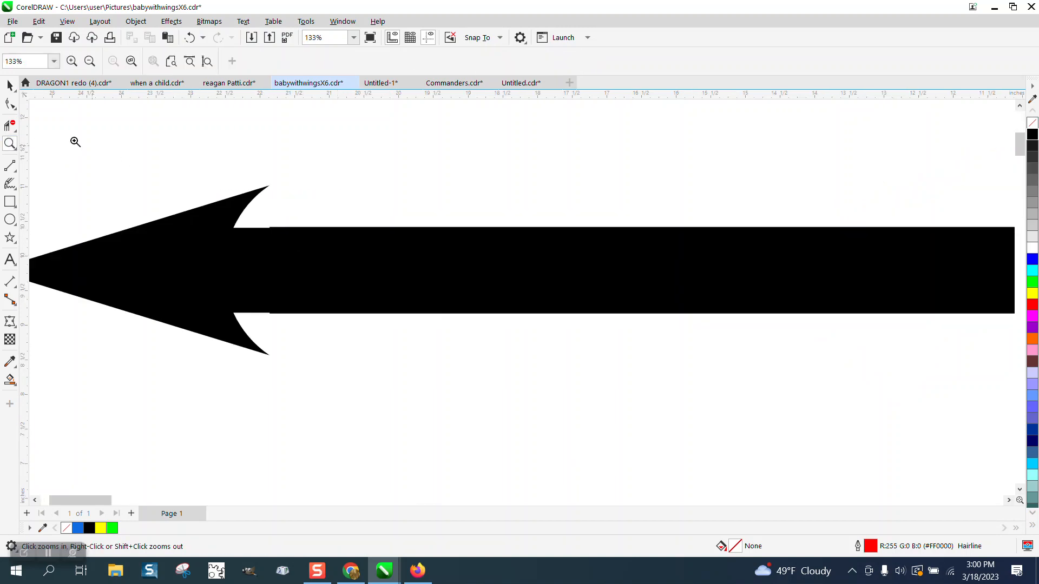
left_click(10, 85)
left_click(414, 240)
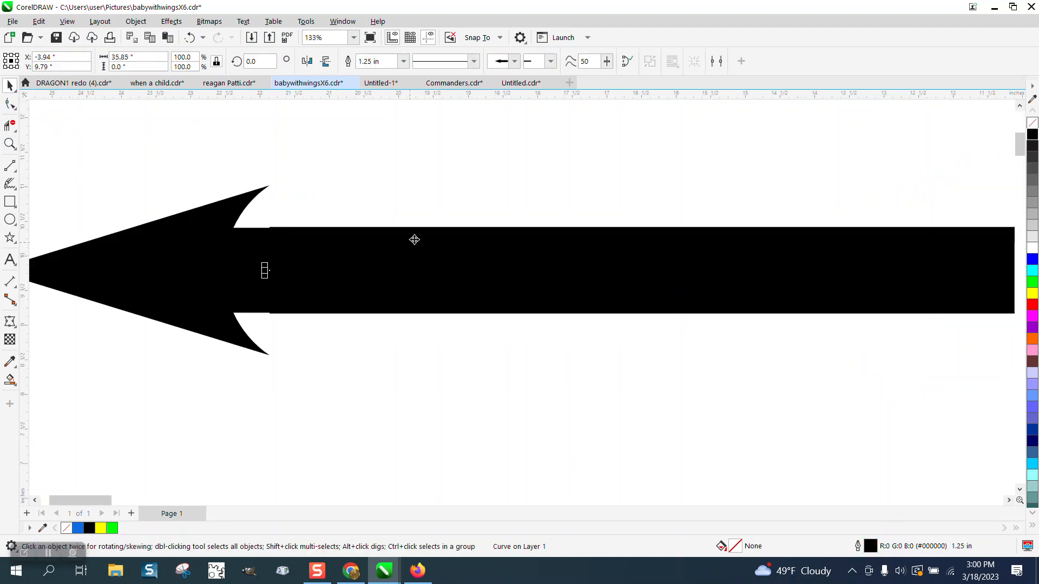
left_click(393, 62)
type("1.2")
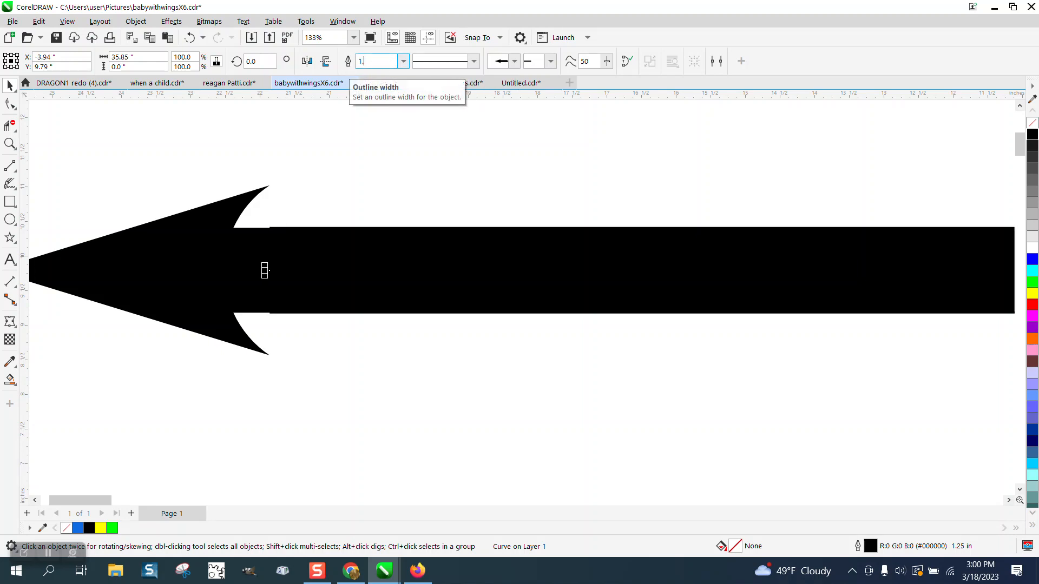
key("Return")
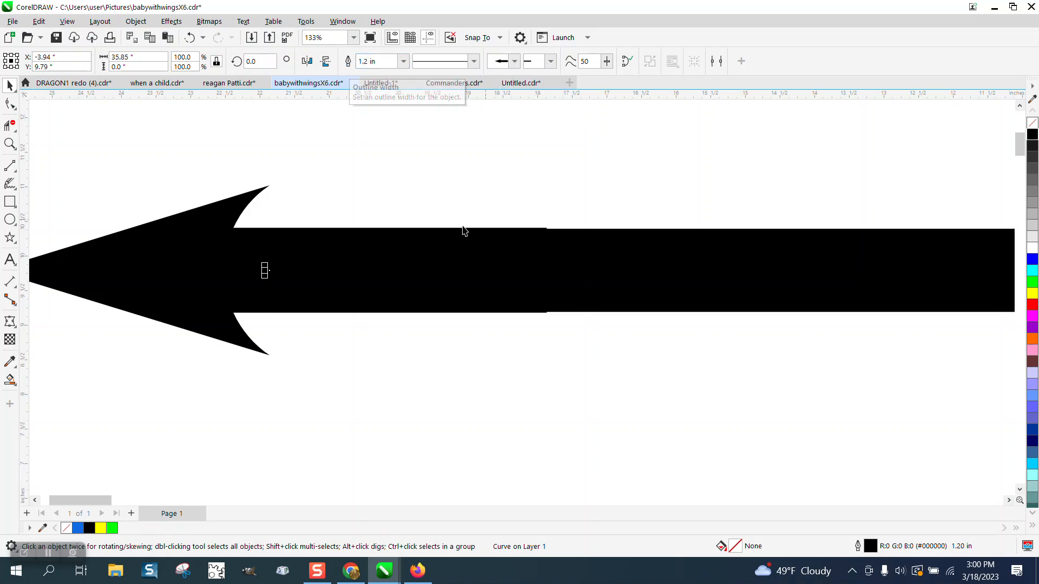
left_click(342, 371)
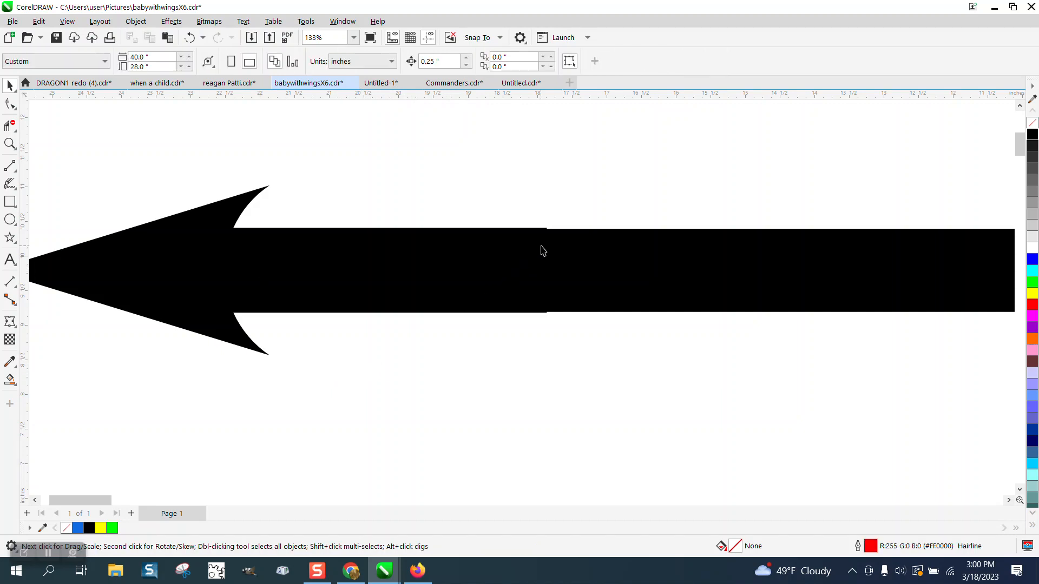
left_click_drag(587, 258, 599, 289)
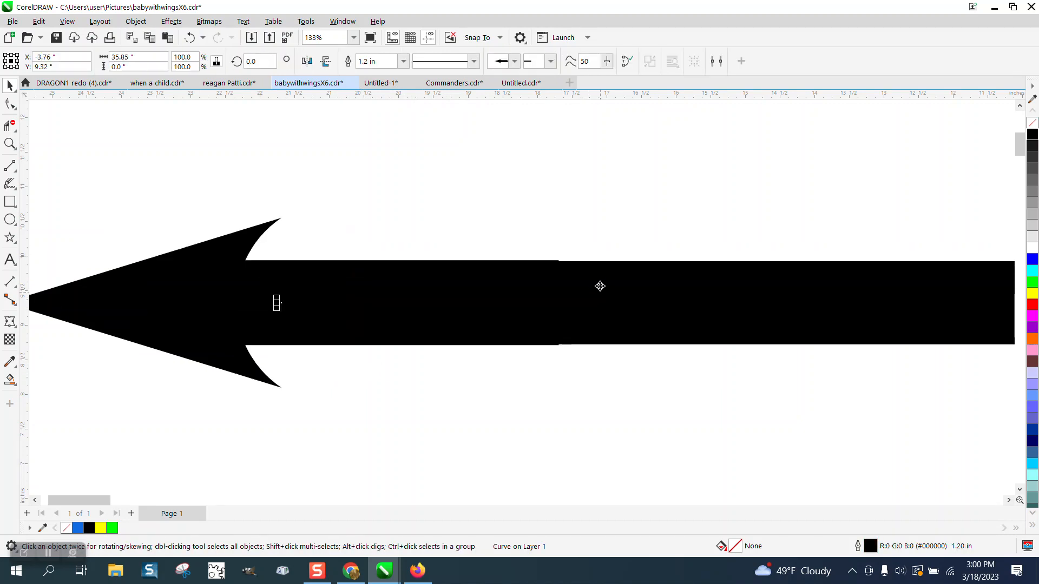
scroll(600, 287, "down", 1)
scroll(576, 281, "down", 2)
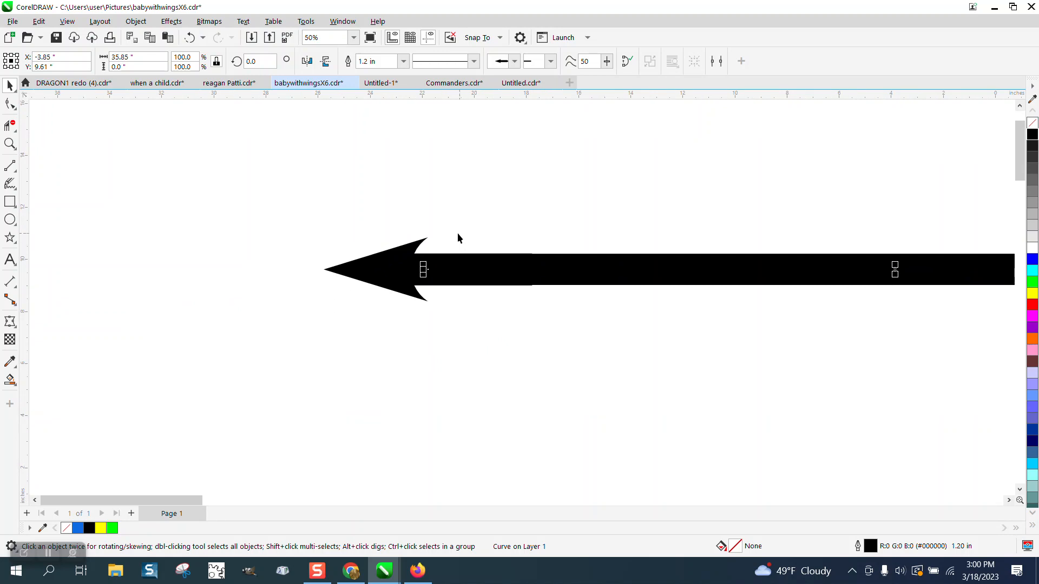
scroll(458, 233, "down", 2)
scroll(460, 236, "down", 1)
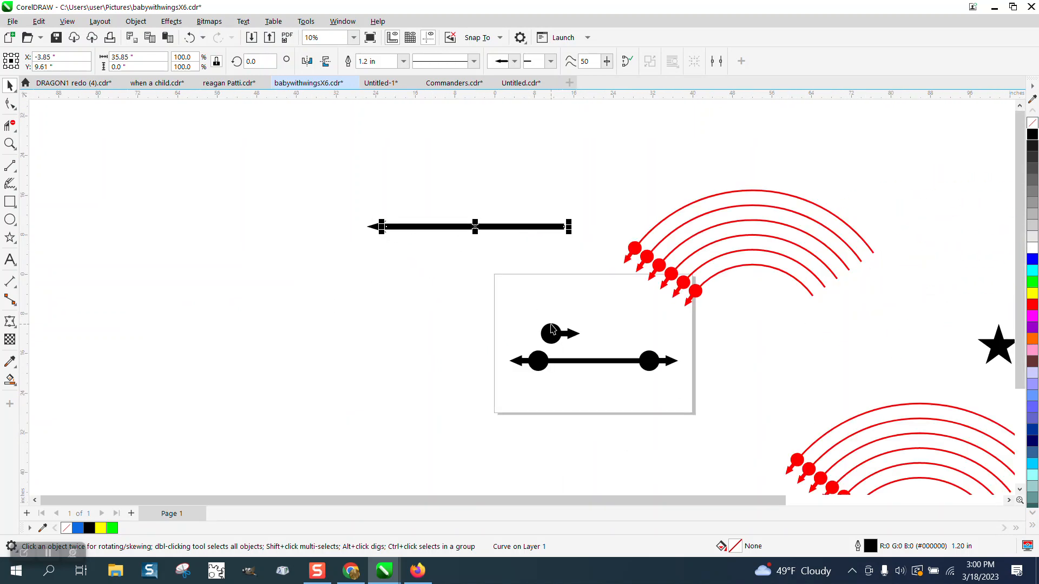
scroll(533, 323, "down", 1)
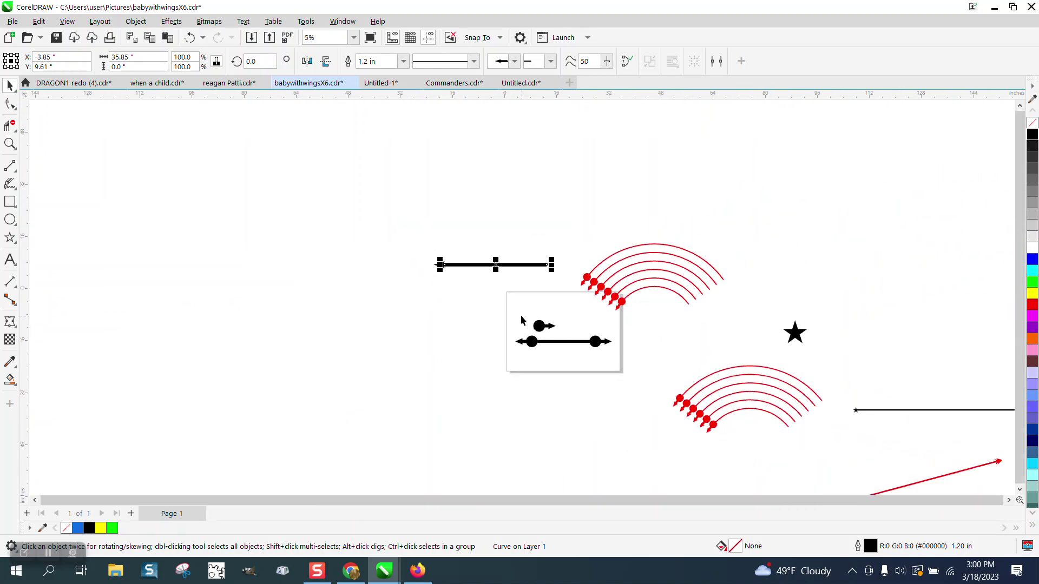
left_click(11, 145)
left_click_drag(558, 260, 779, 347)
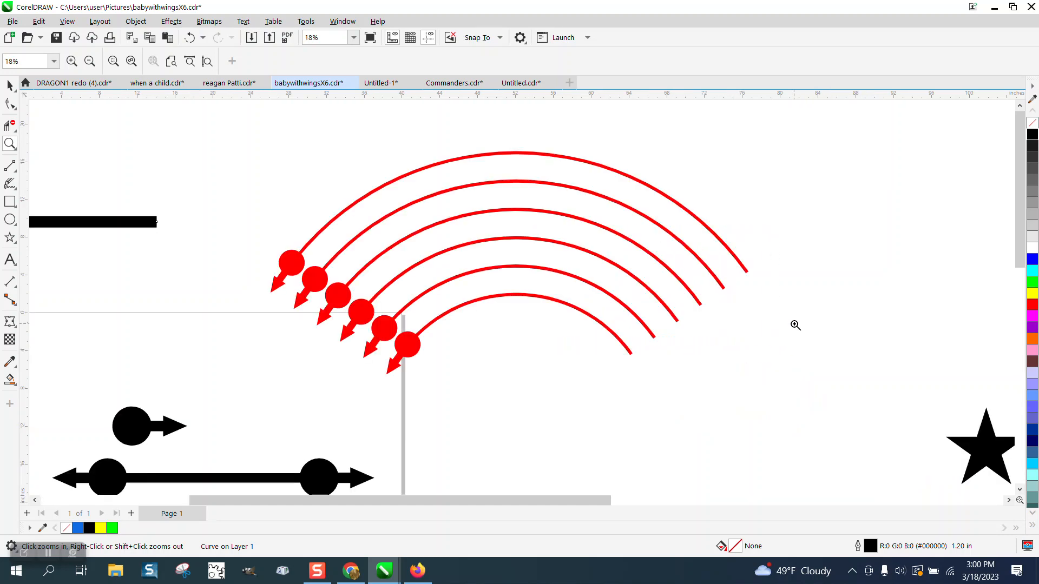